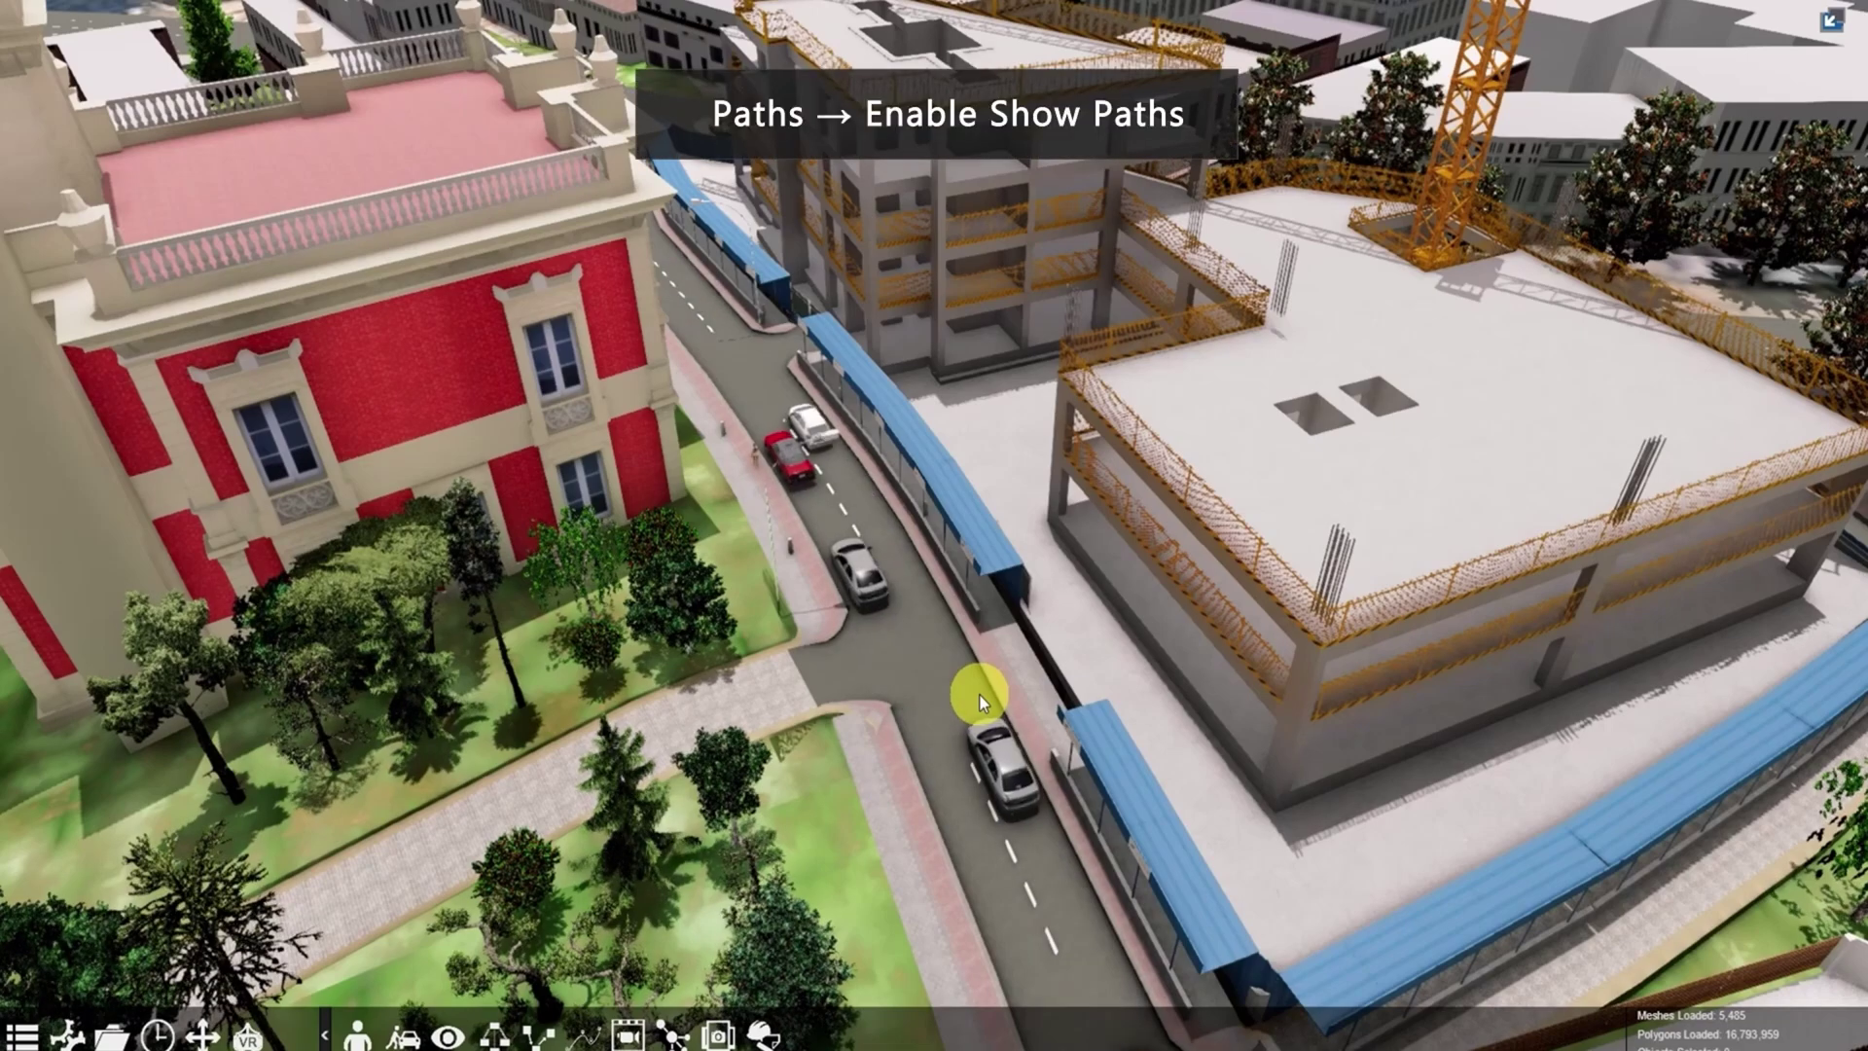
Find the Paths tool by searching for "path" and enable Show Paths in the model
left_click(15, 1034)
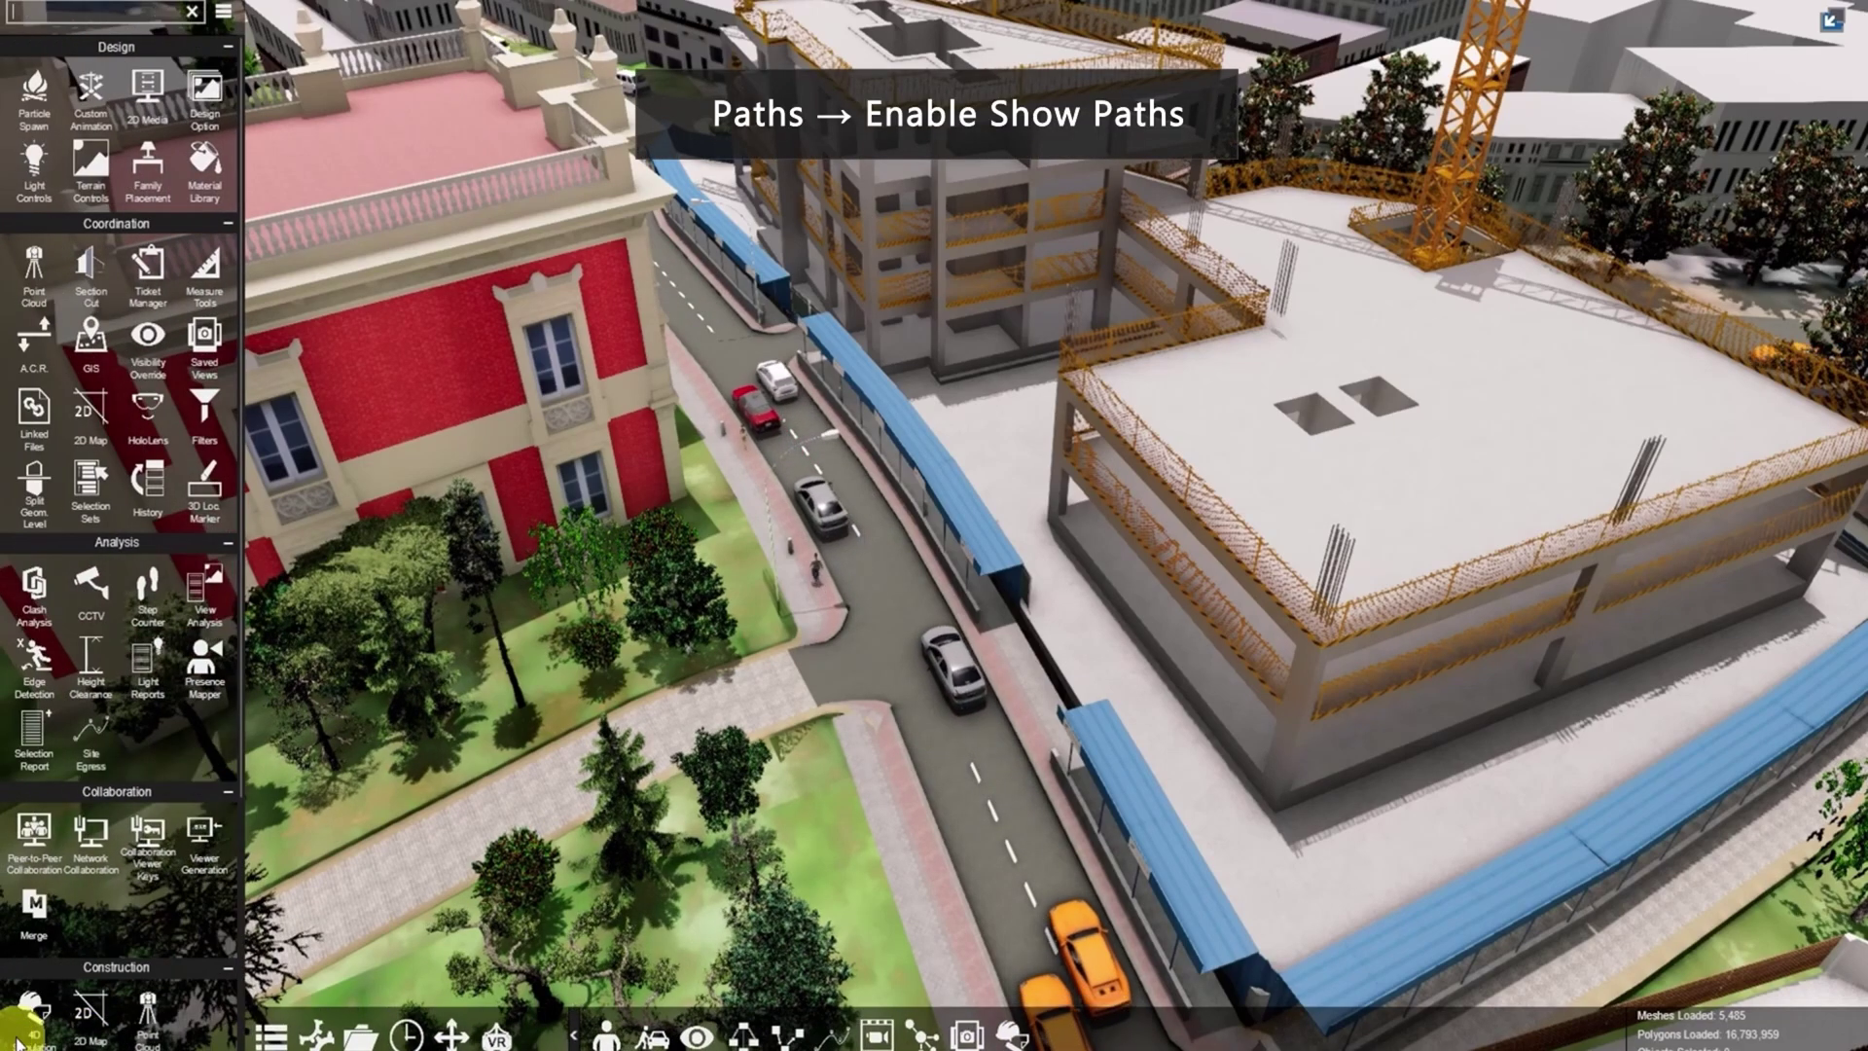
type("path")
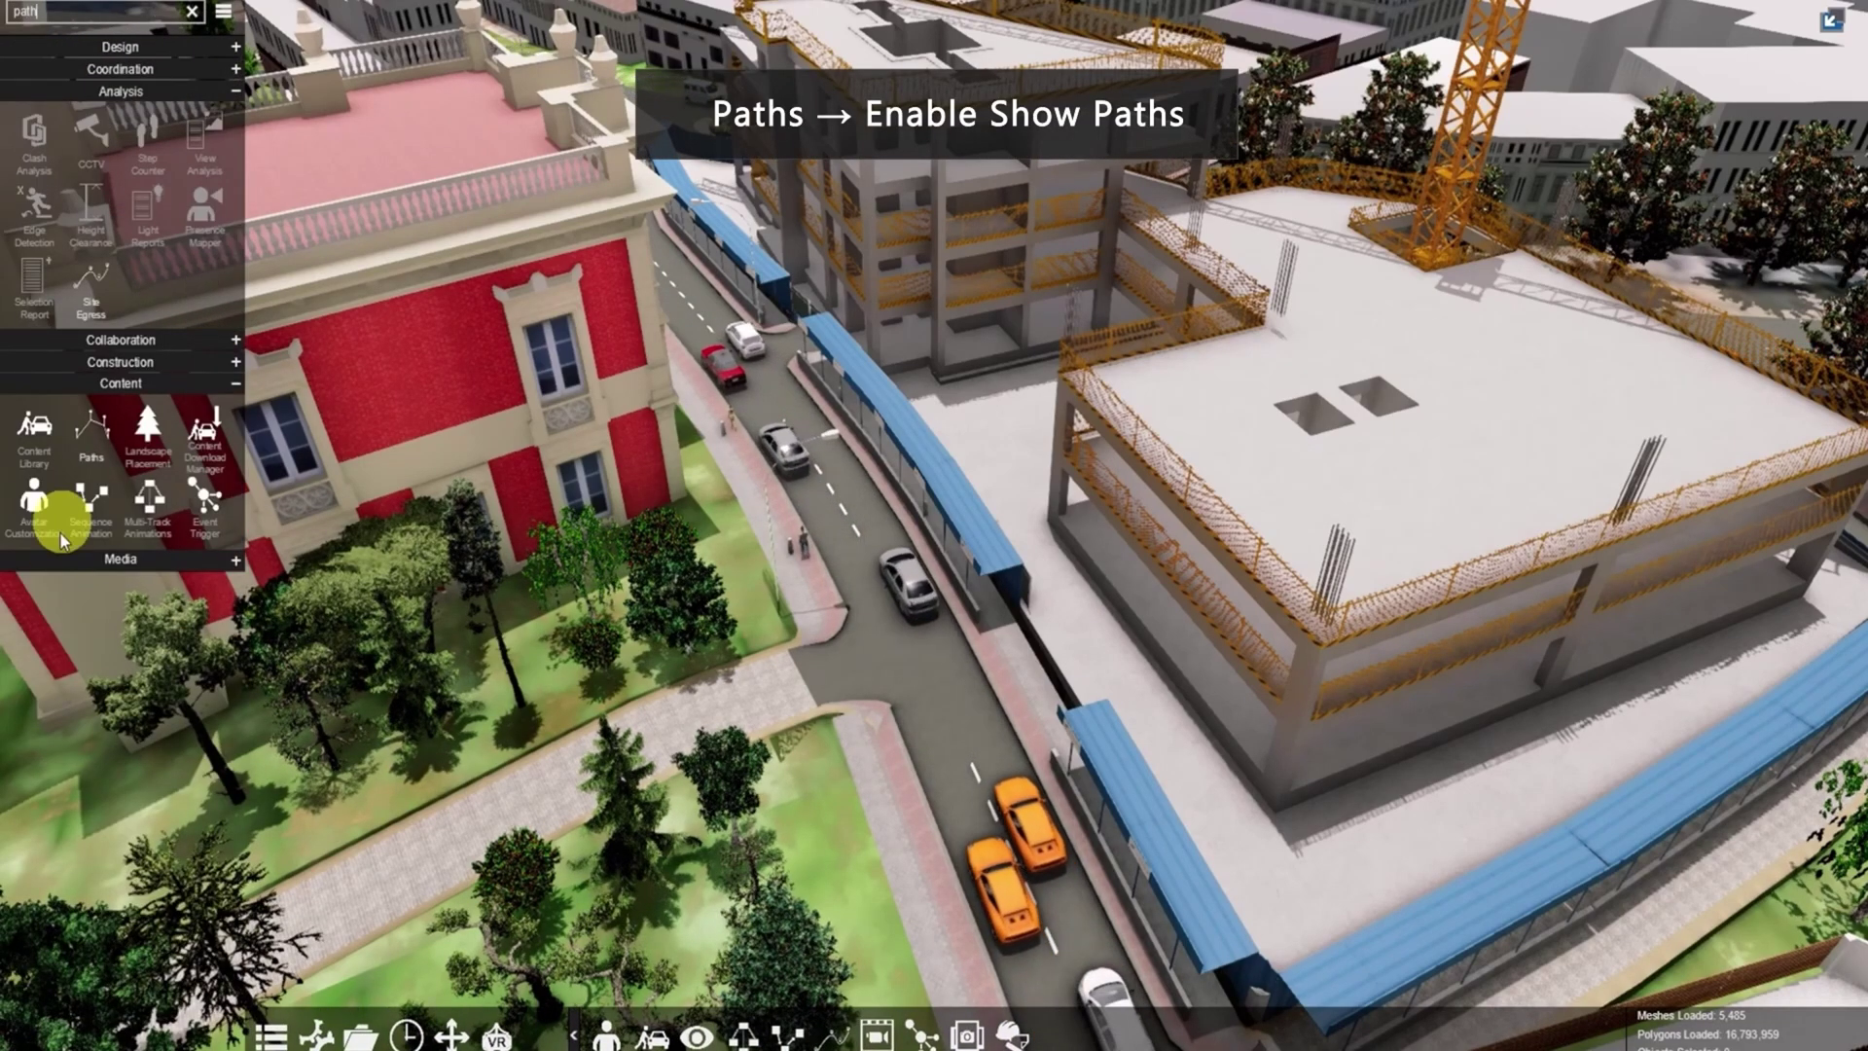
left_click(86, 428)
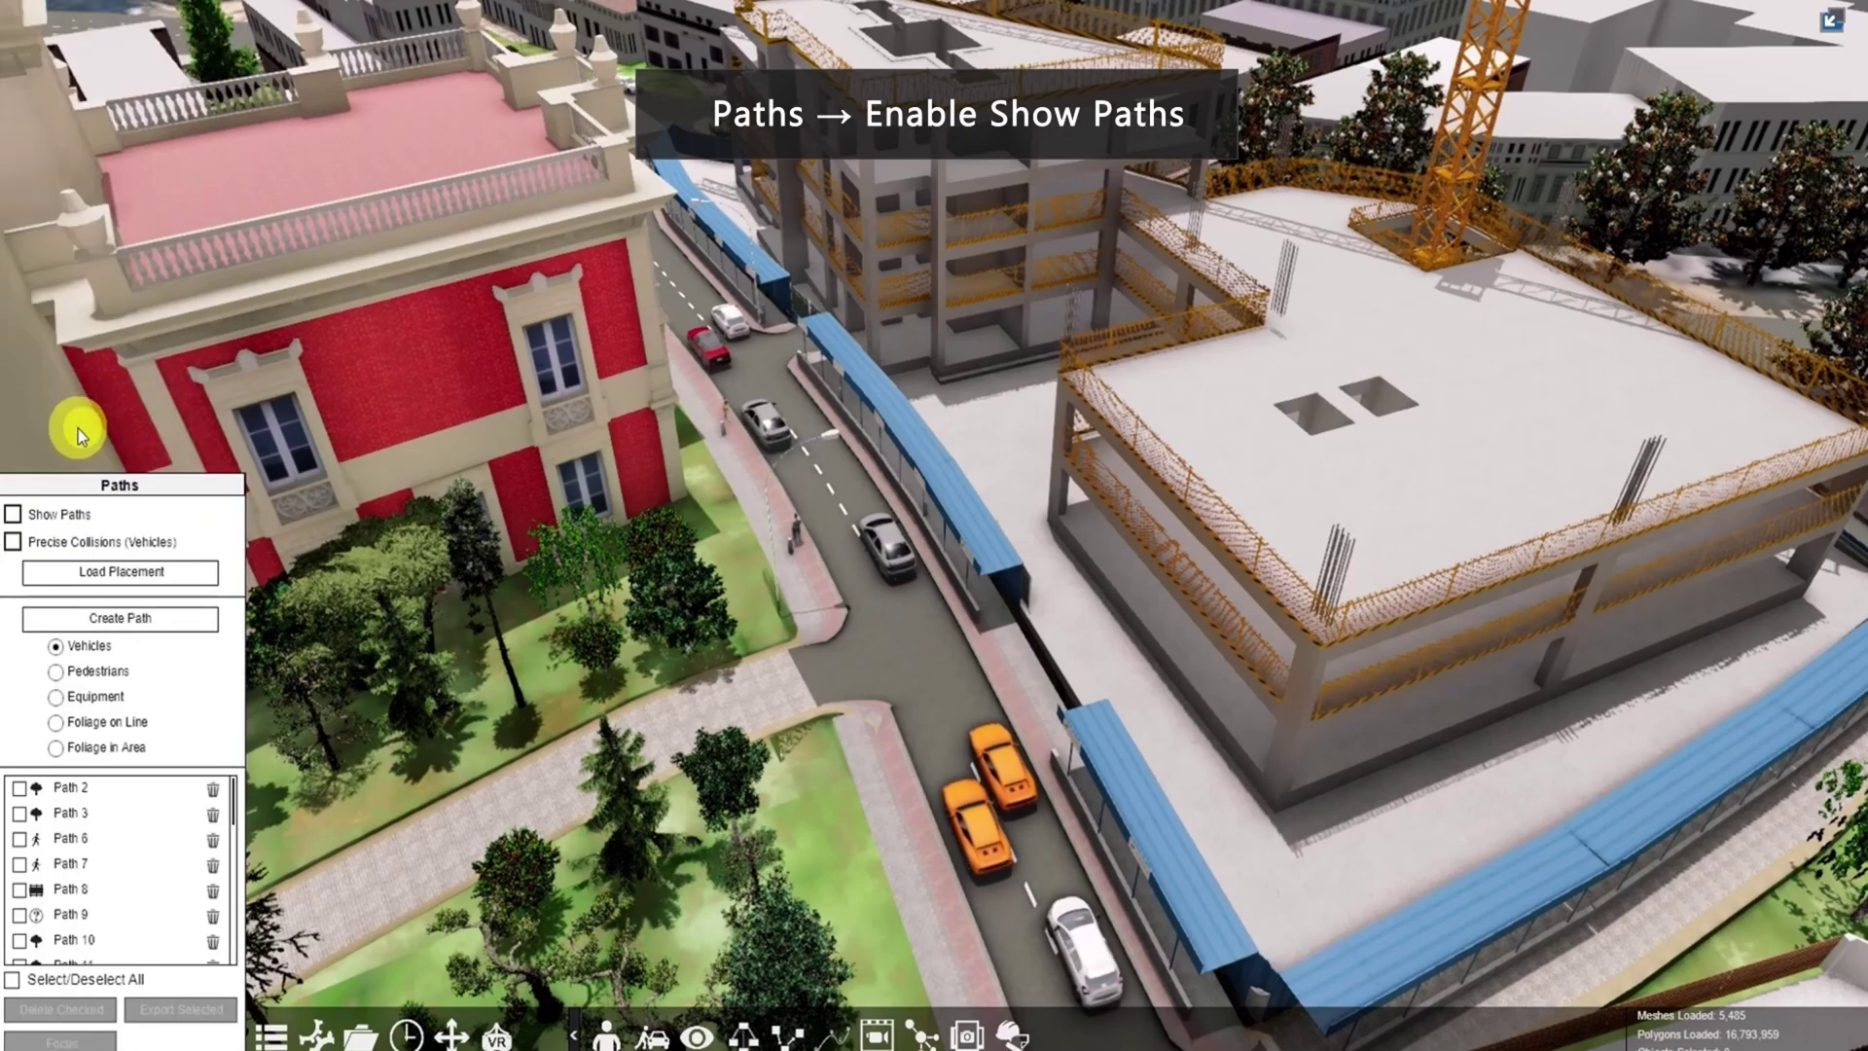
left_click(12, 514)
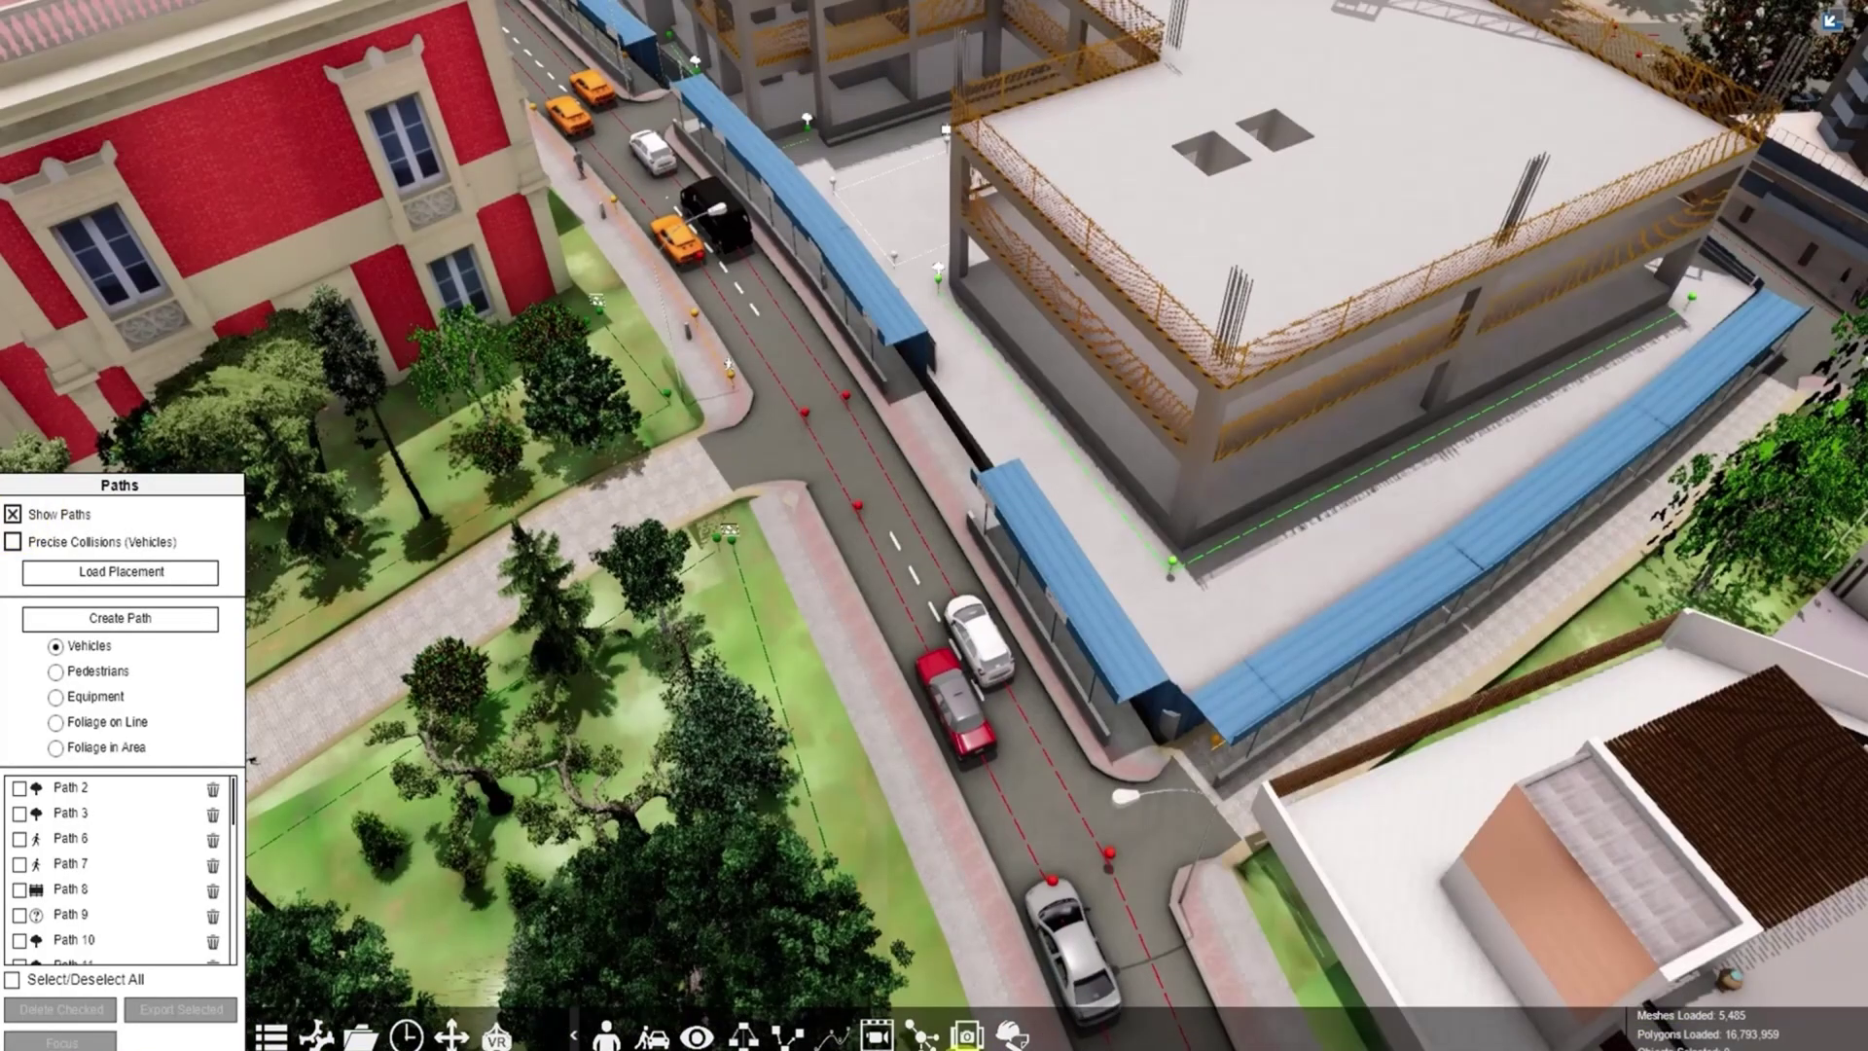
Open the 4D Simulation and create a new traffic task directly below the "window" task
left_click(1012, 1036)
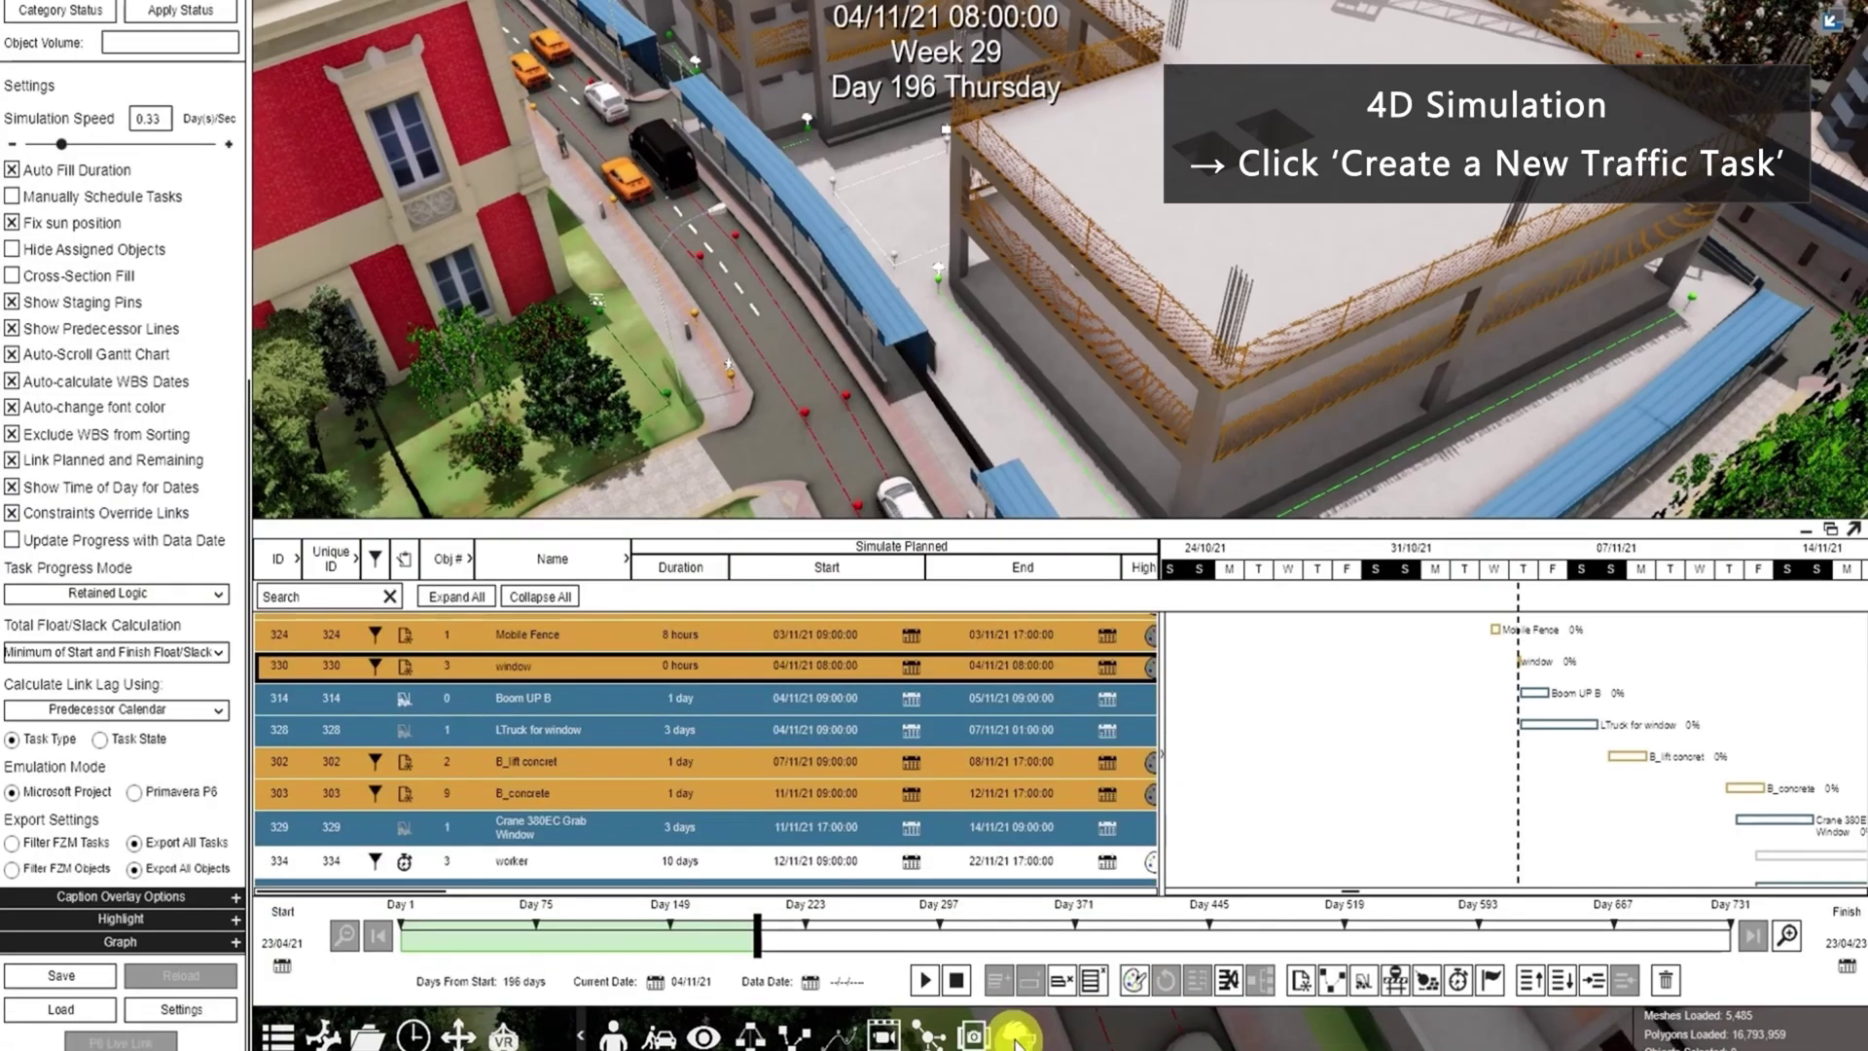
left_click(791, 732)
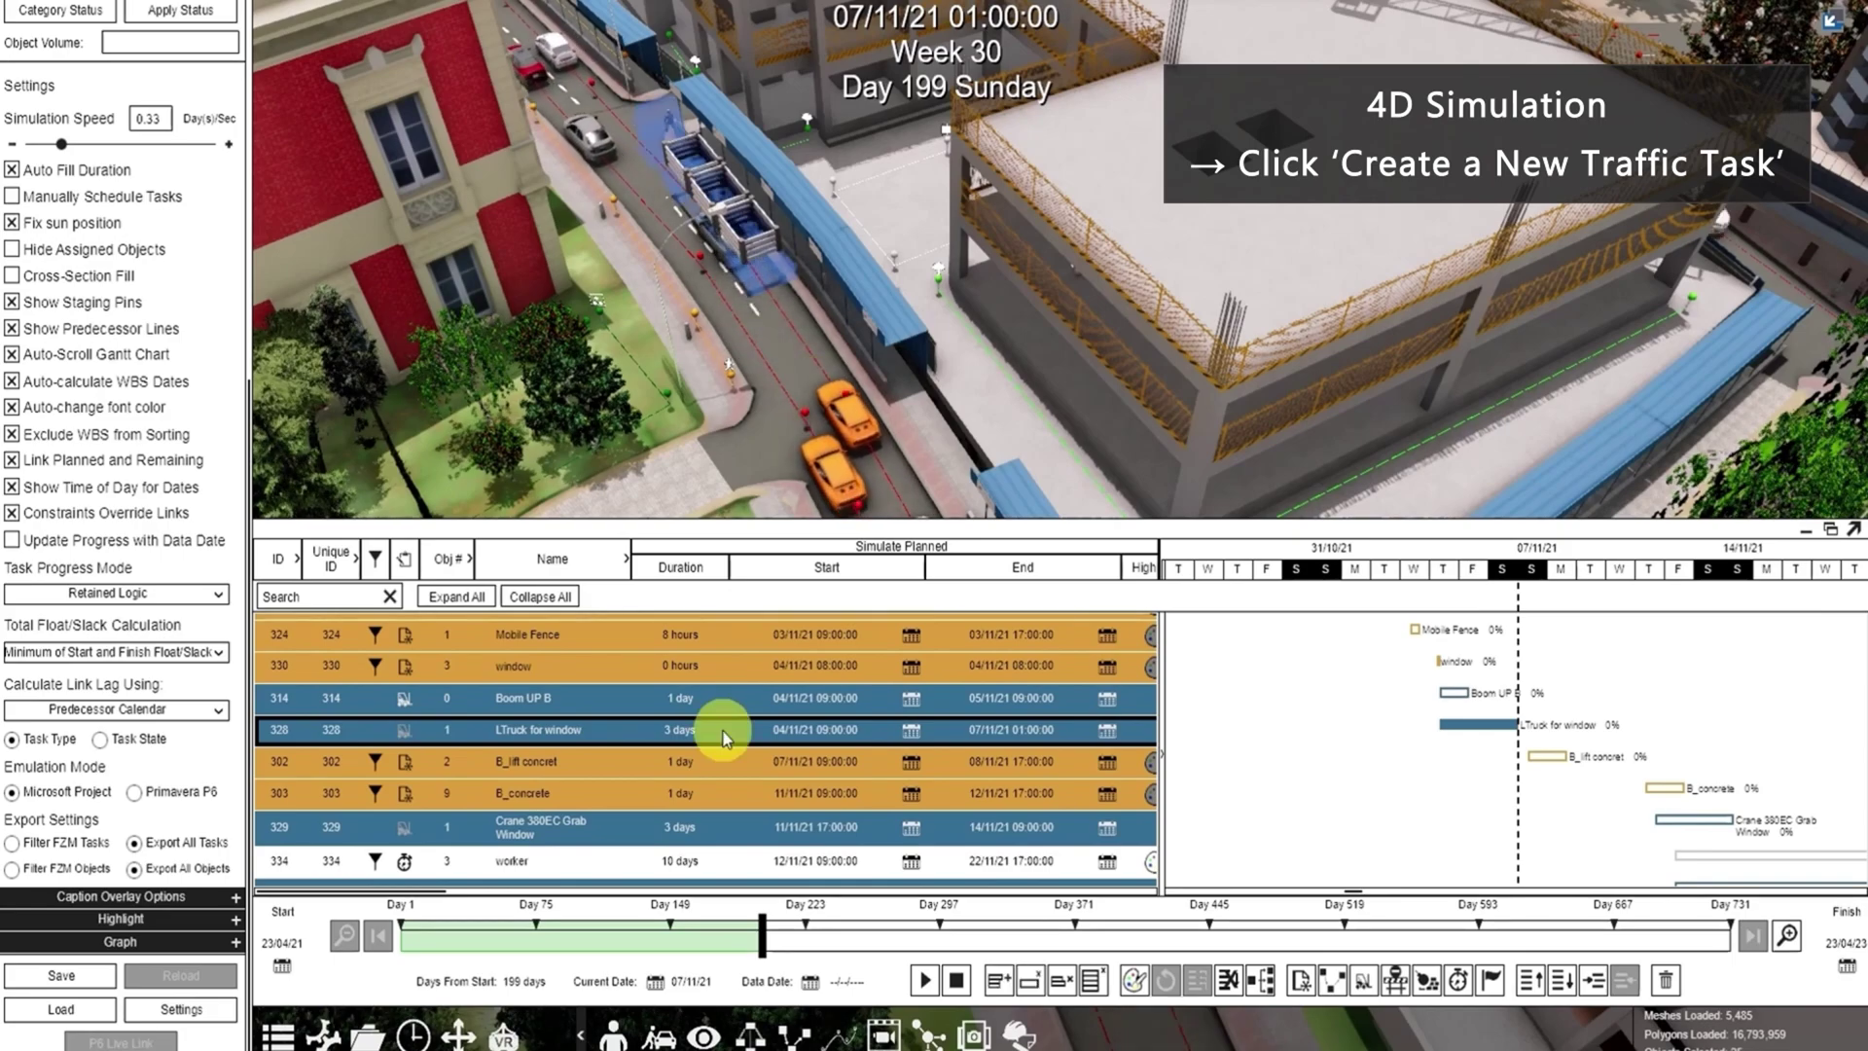
left_click(746, 674)
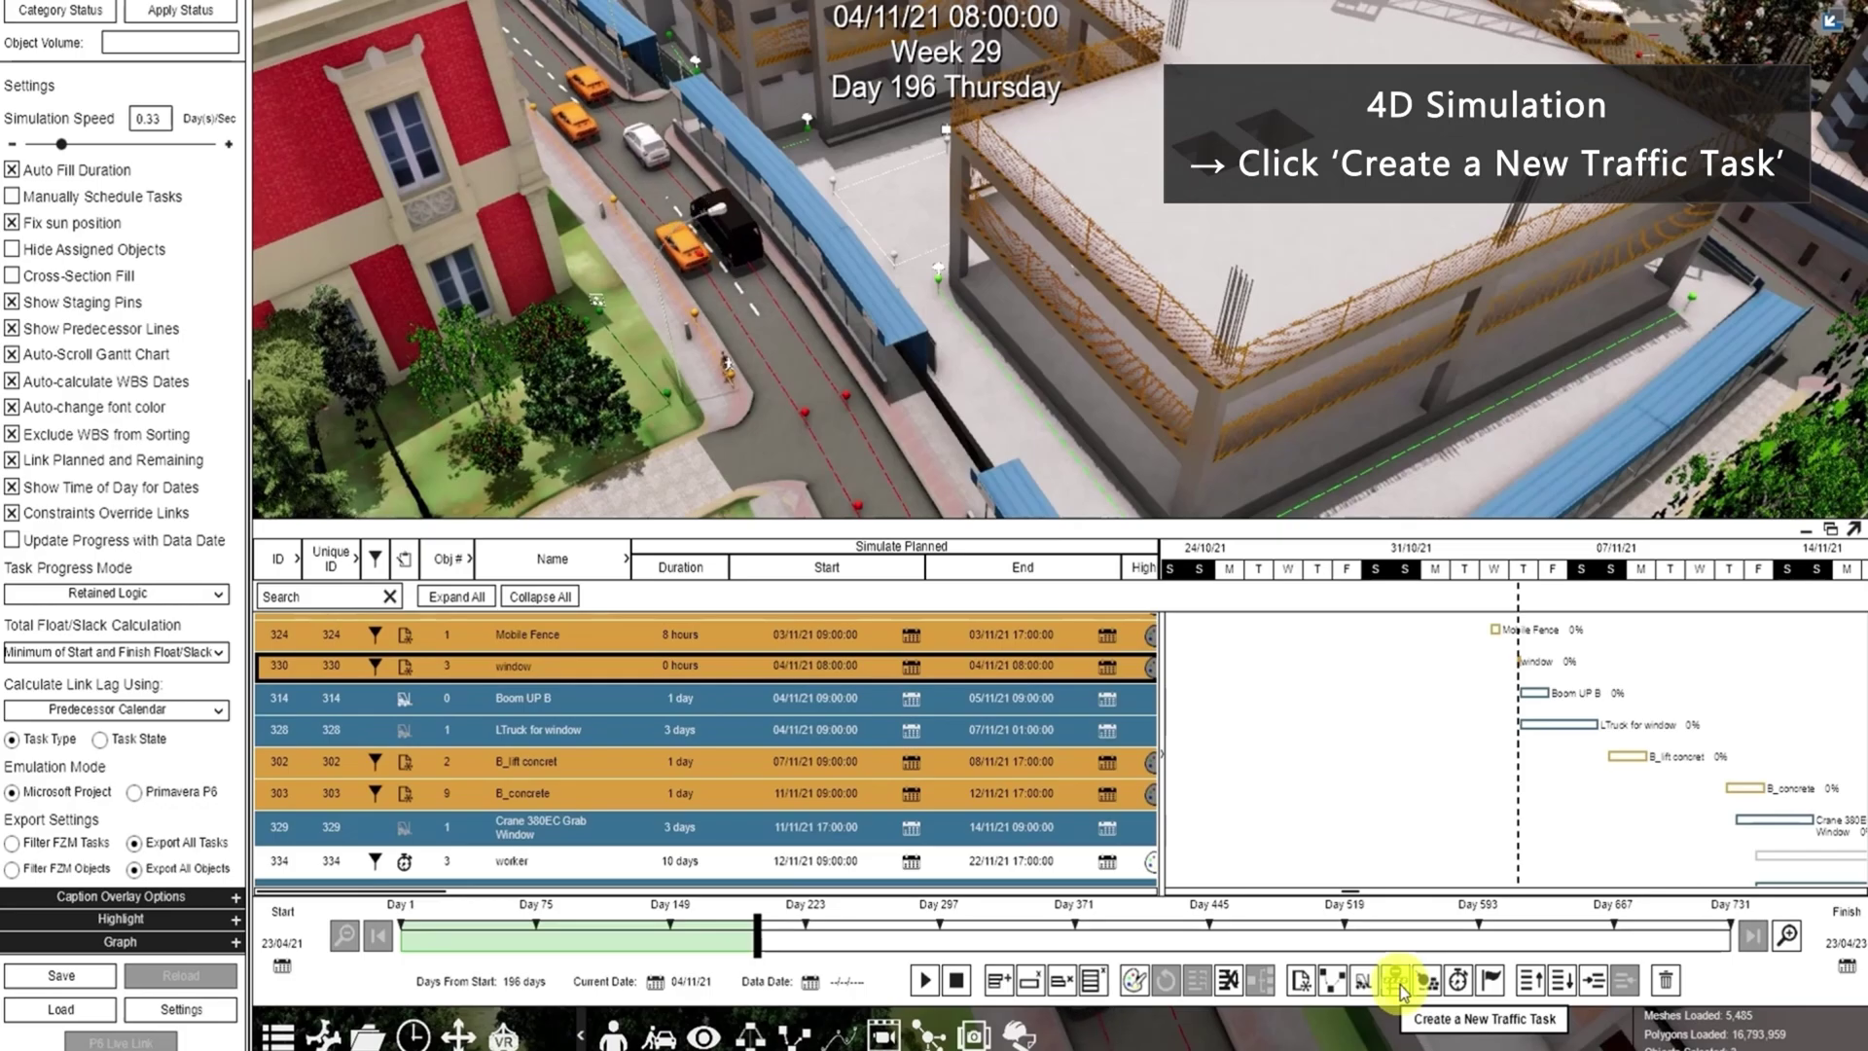
left_click(1398, 983)
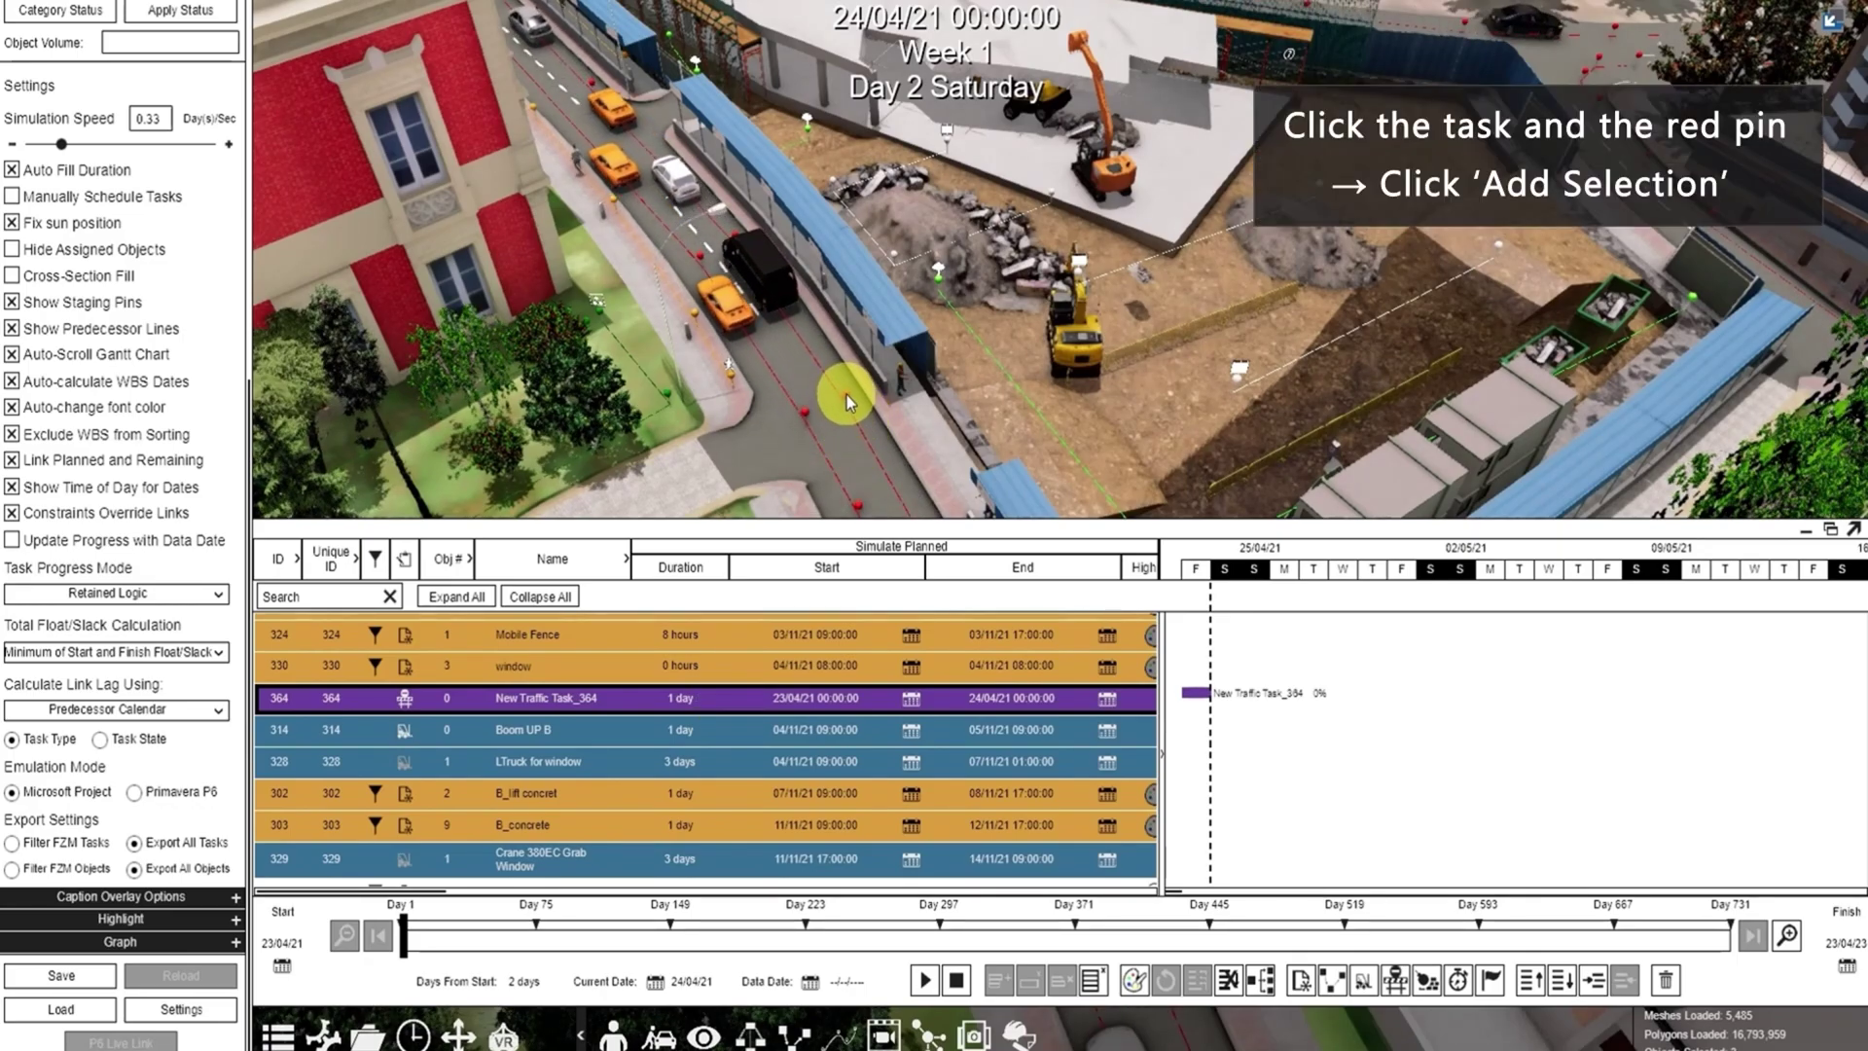
Add the vehicle path with the red pin on the road lane beside the covered walkway to the new traffic task
left_click(846, 399)
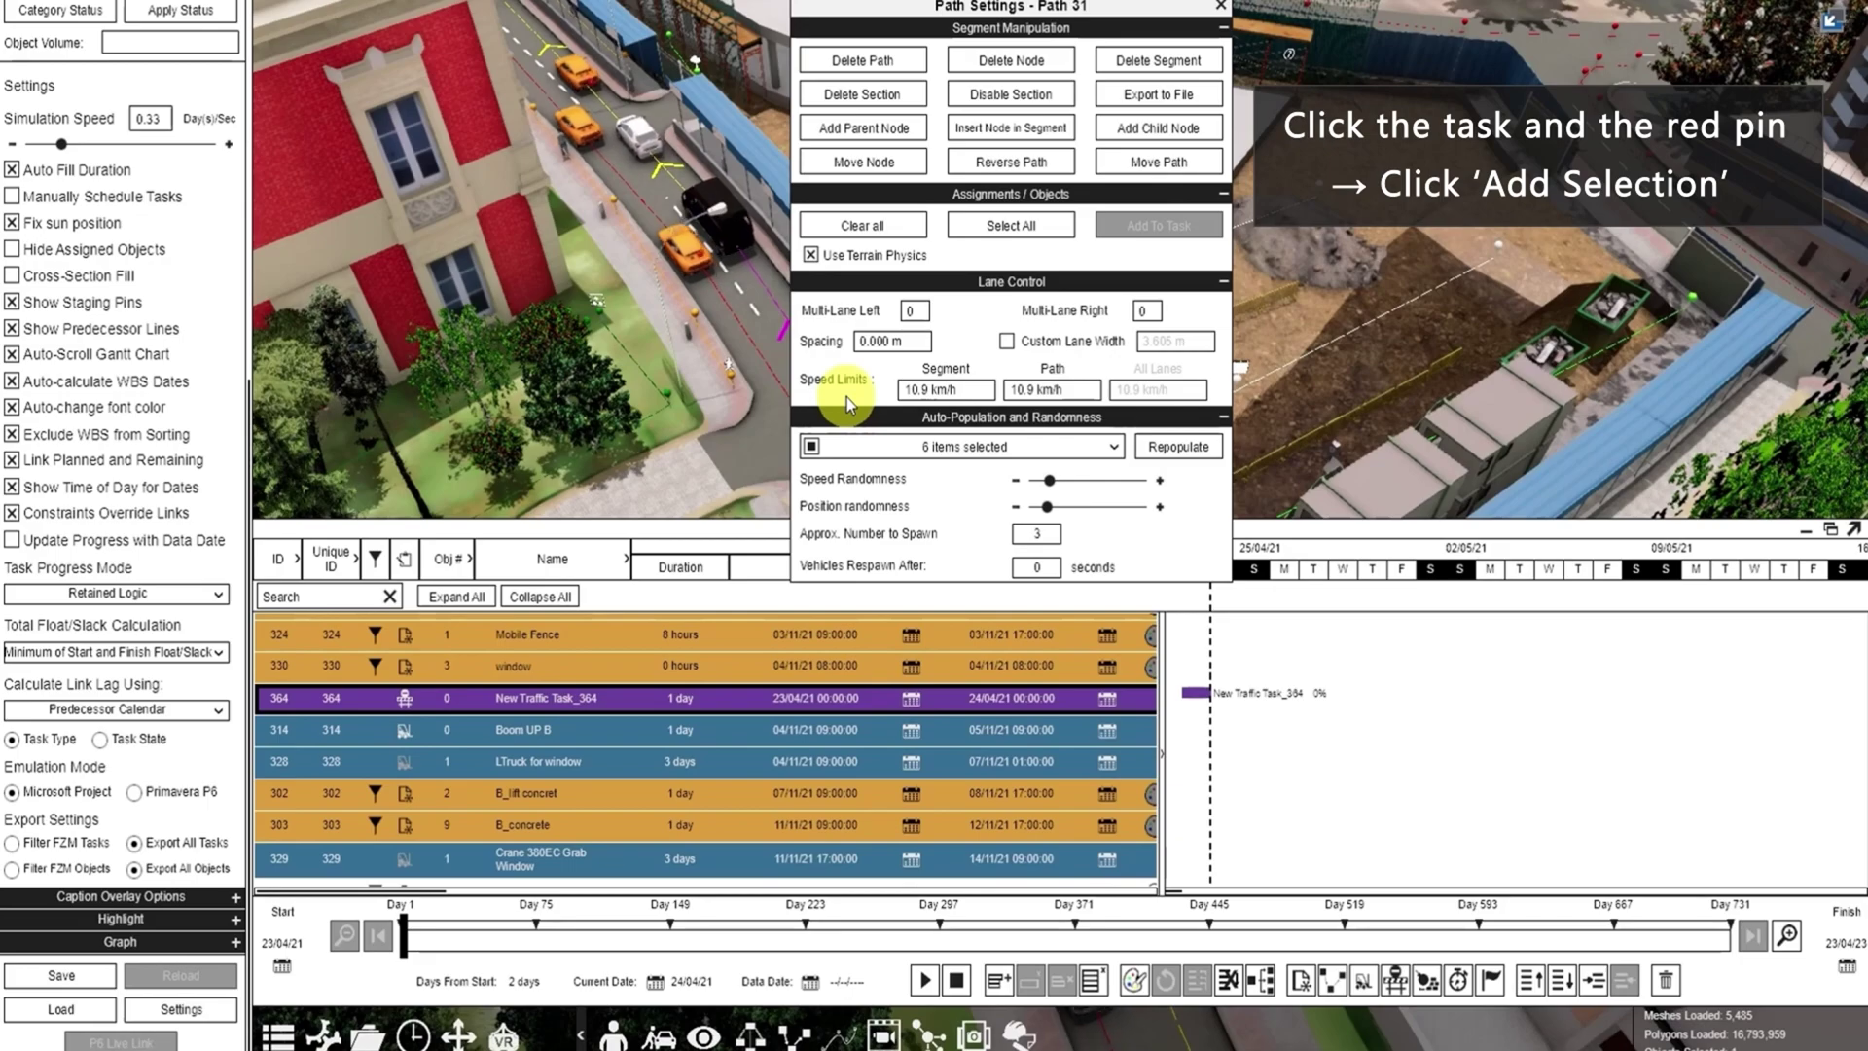
left_click(1008, 984)
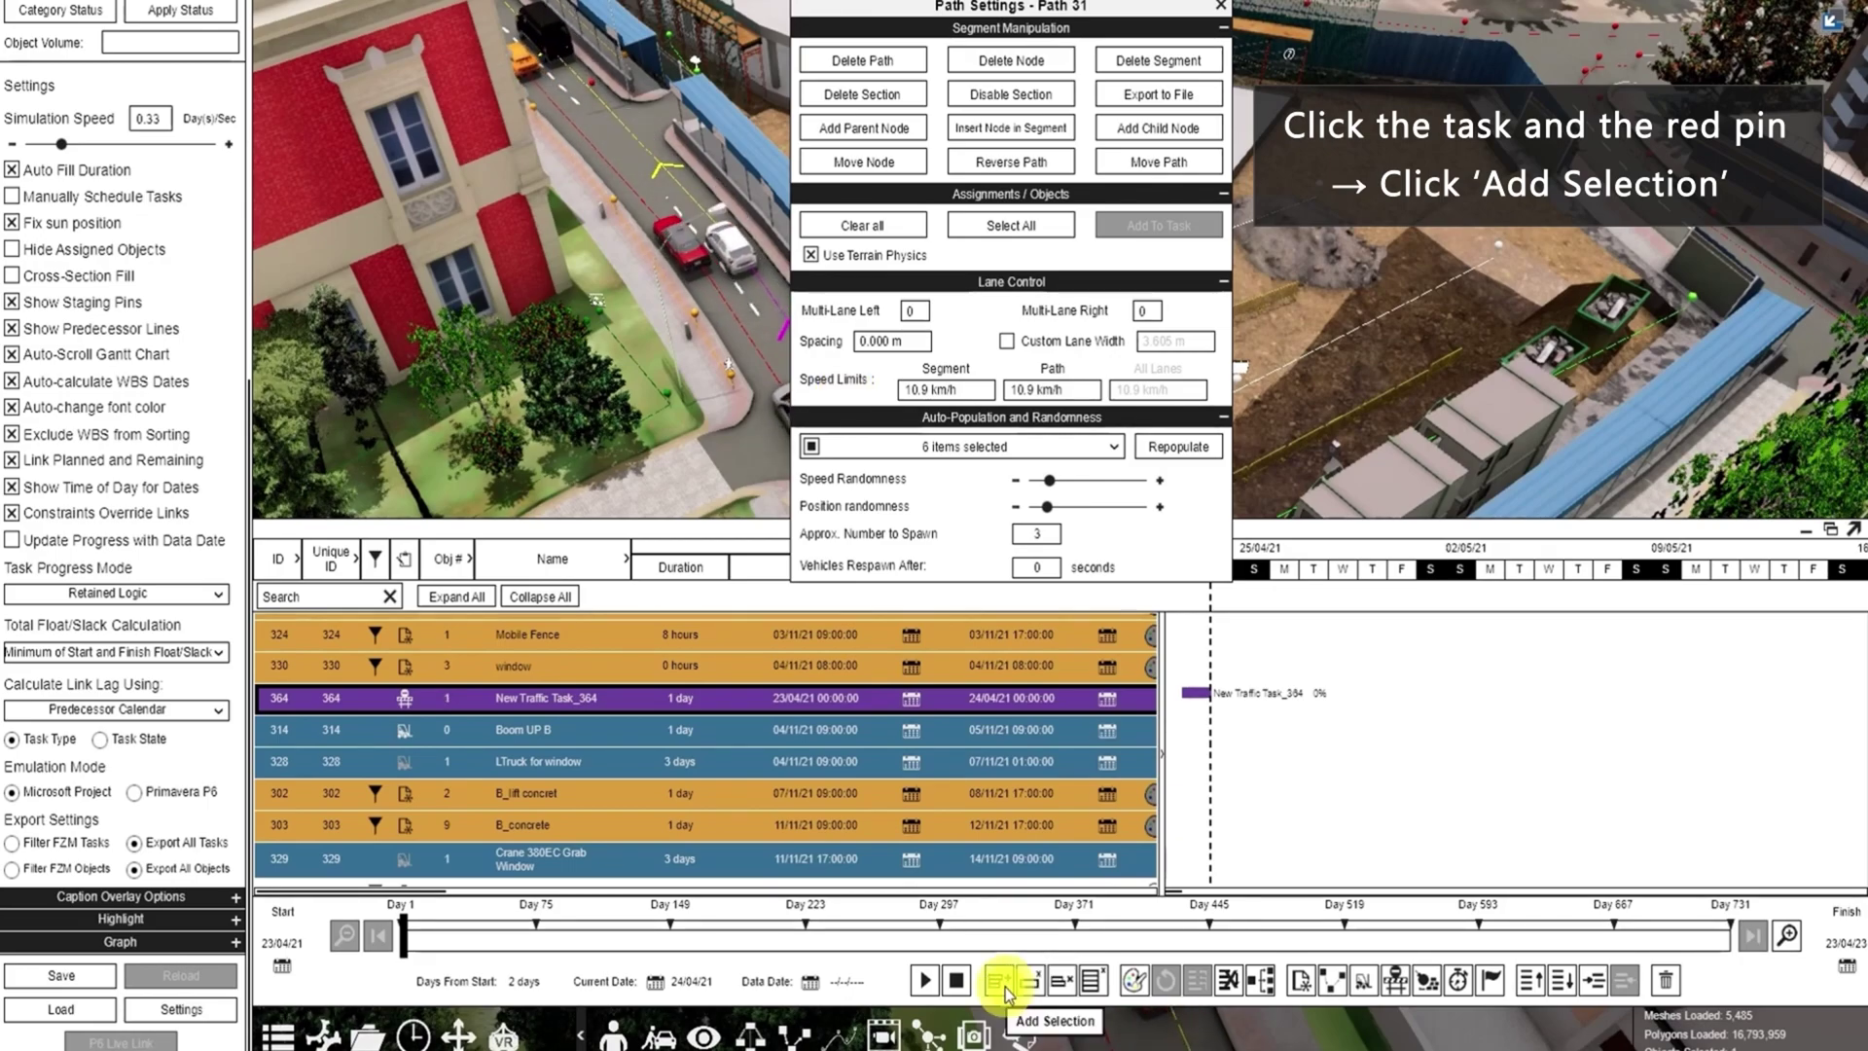
left_click(1220, 6)
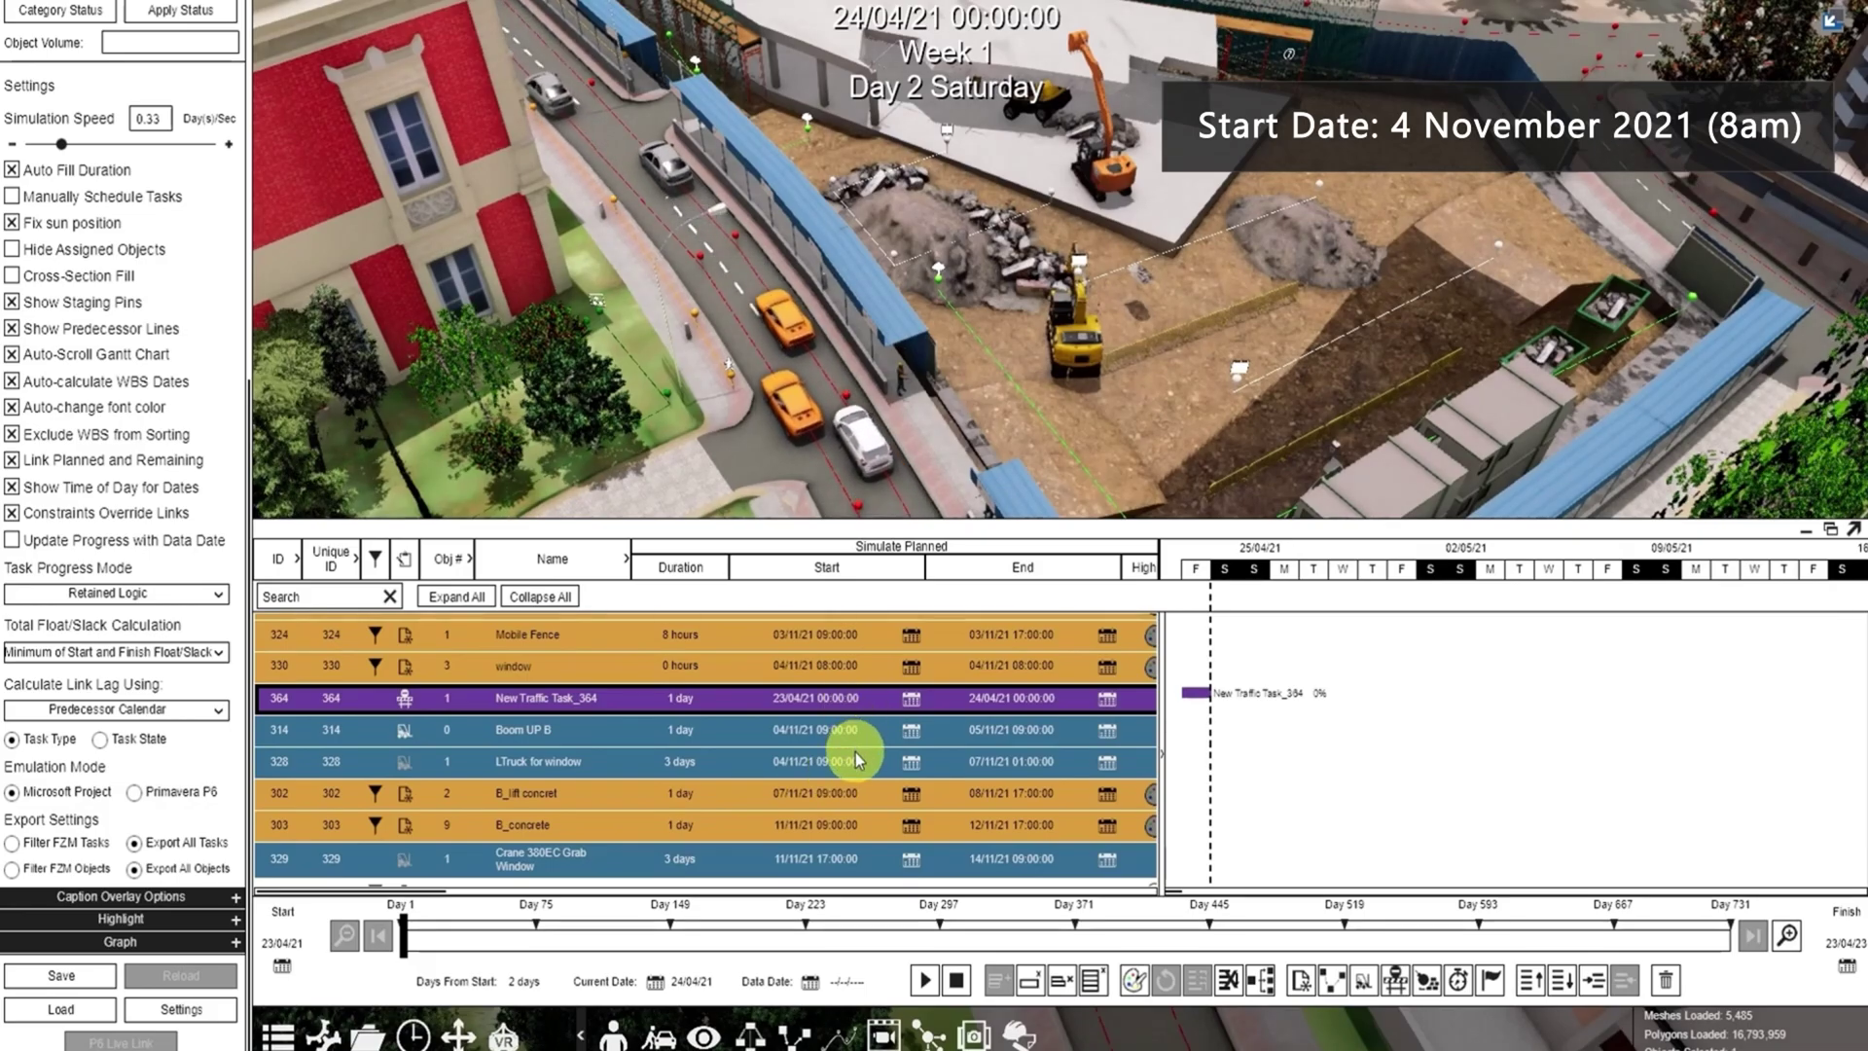
Schedule the traffic task from 4 November 2021 08:00 to 25 November 2021 17:00 and dismiss the path settings
left_click(911, 692)
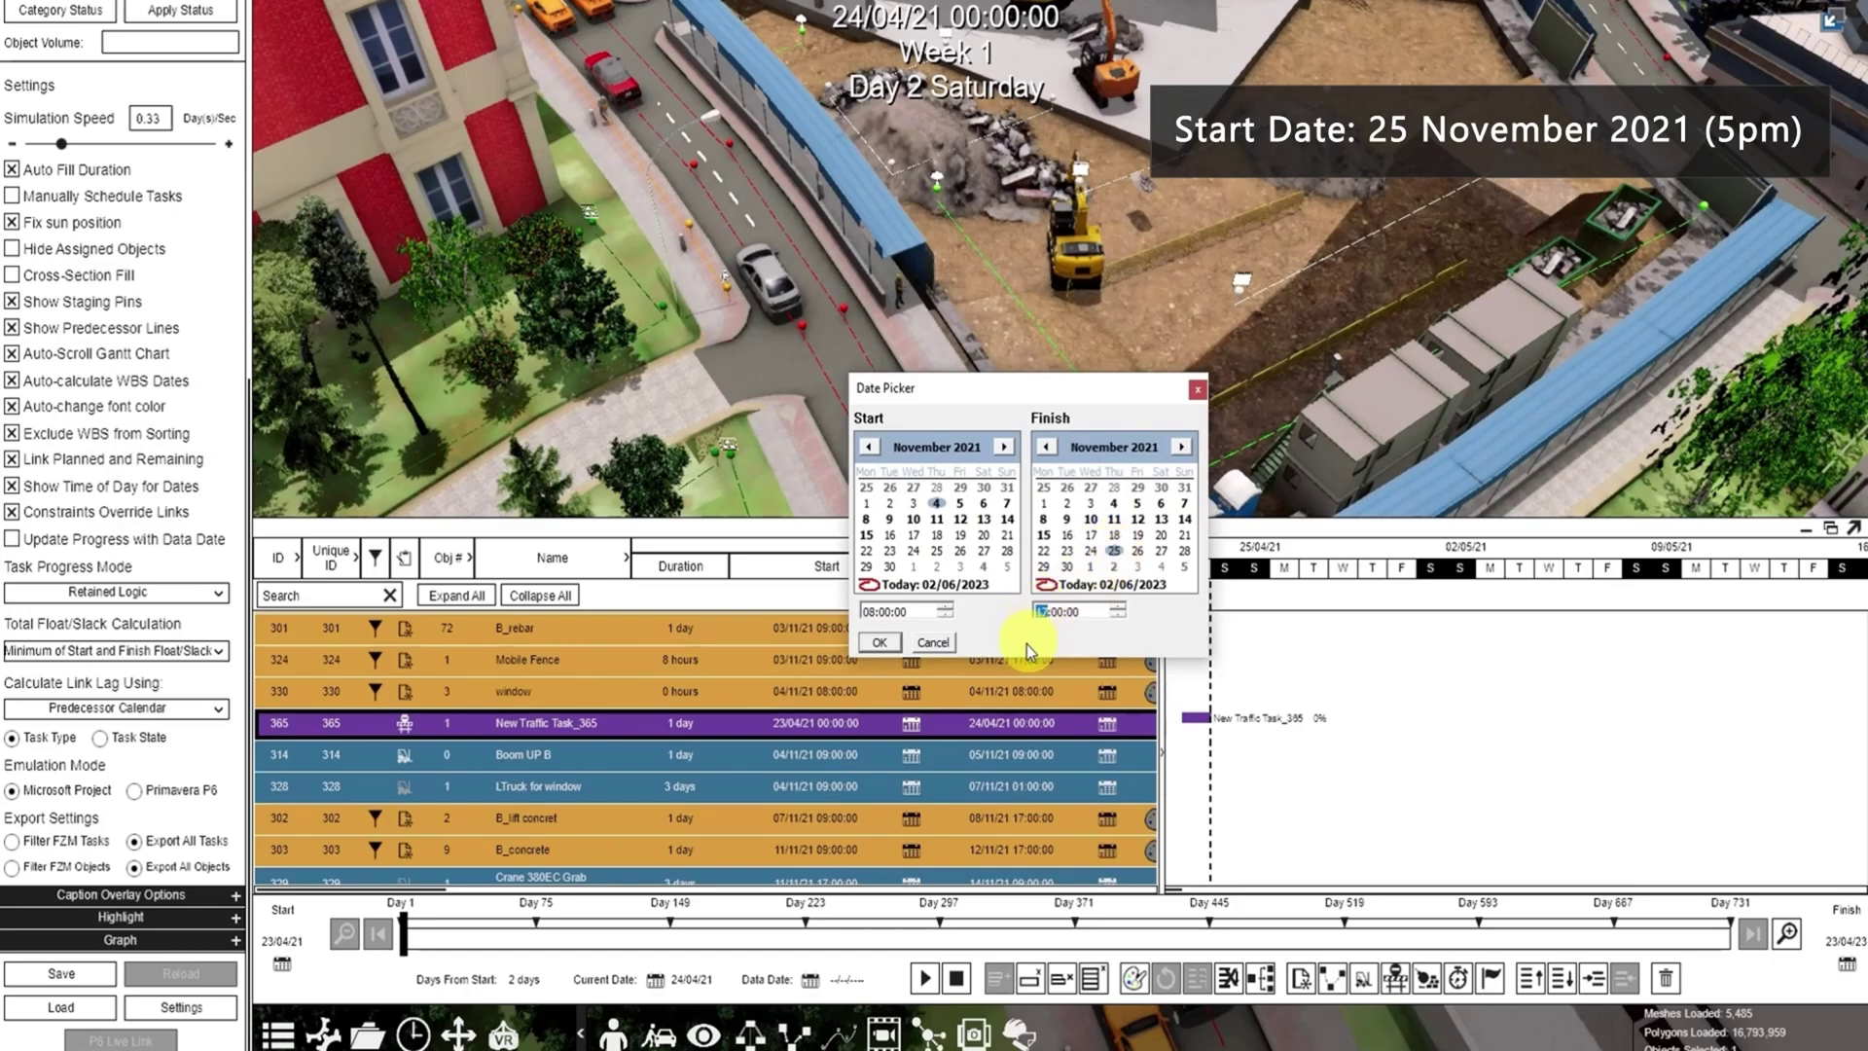
left_click(877, 643)
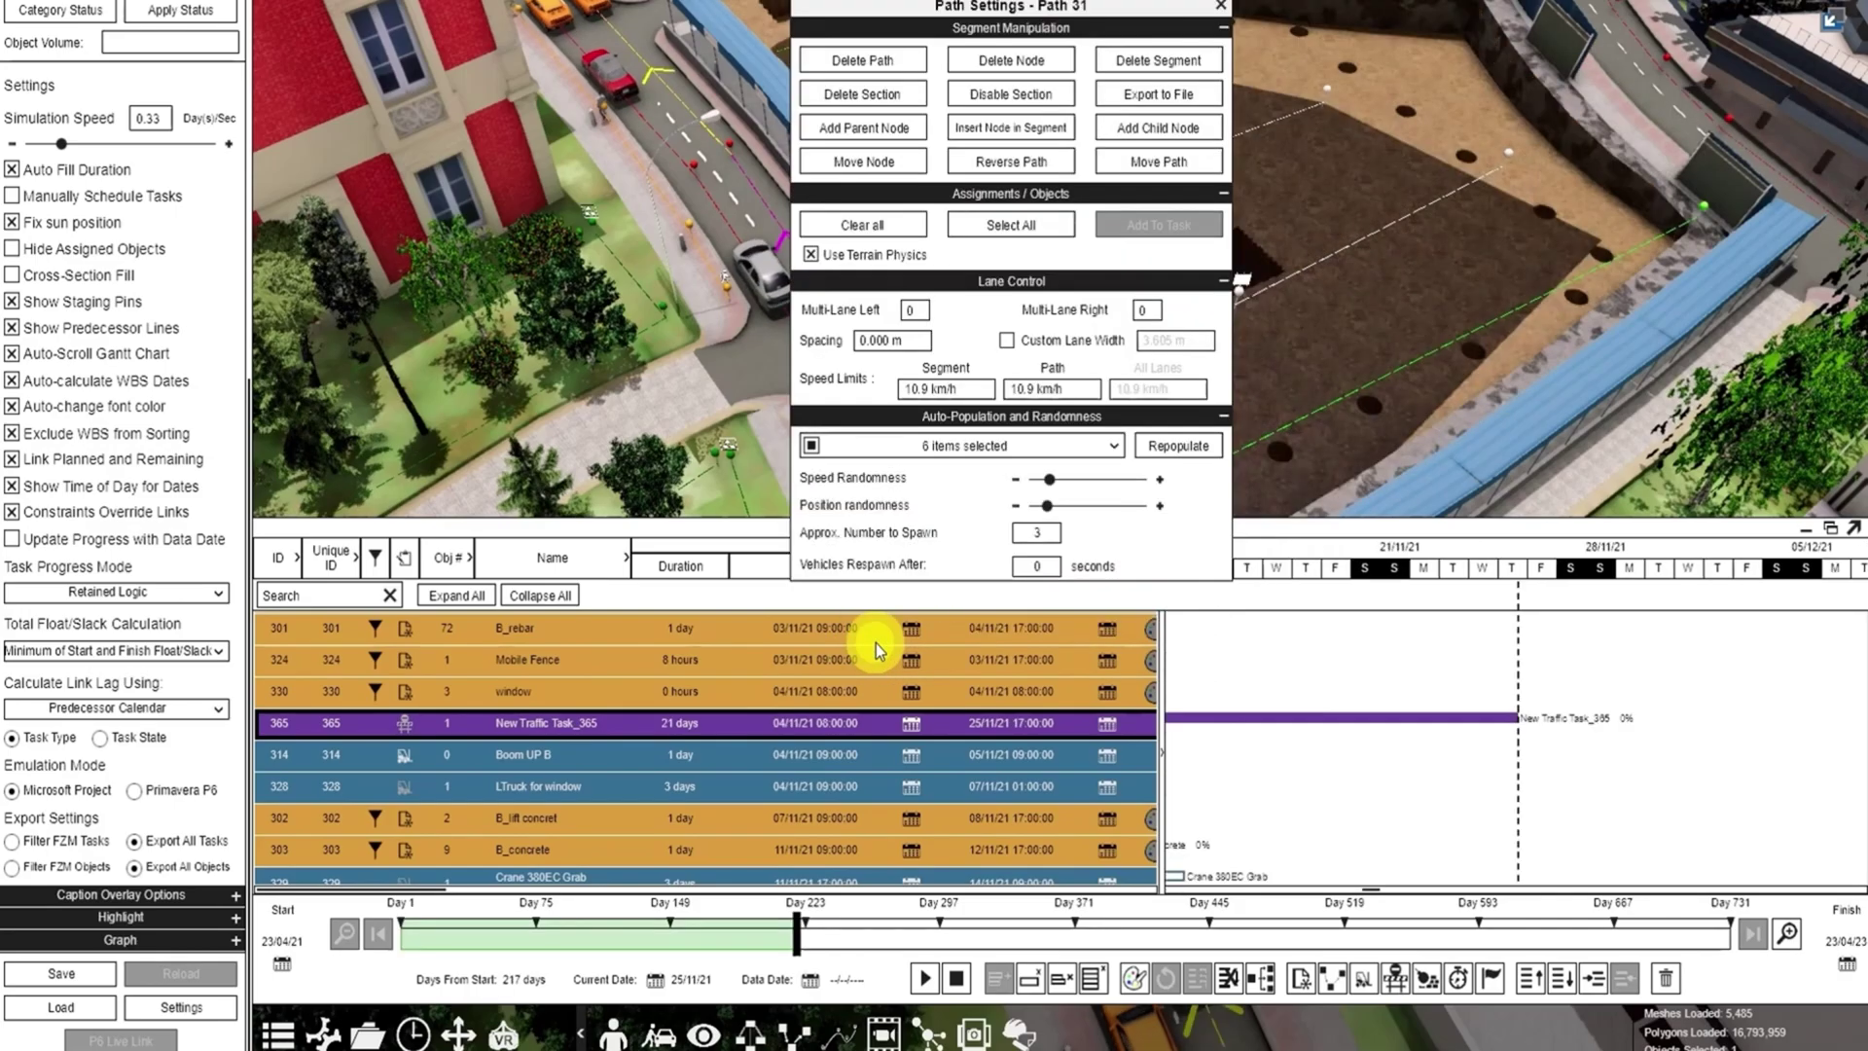
left_click(1221, 5)
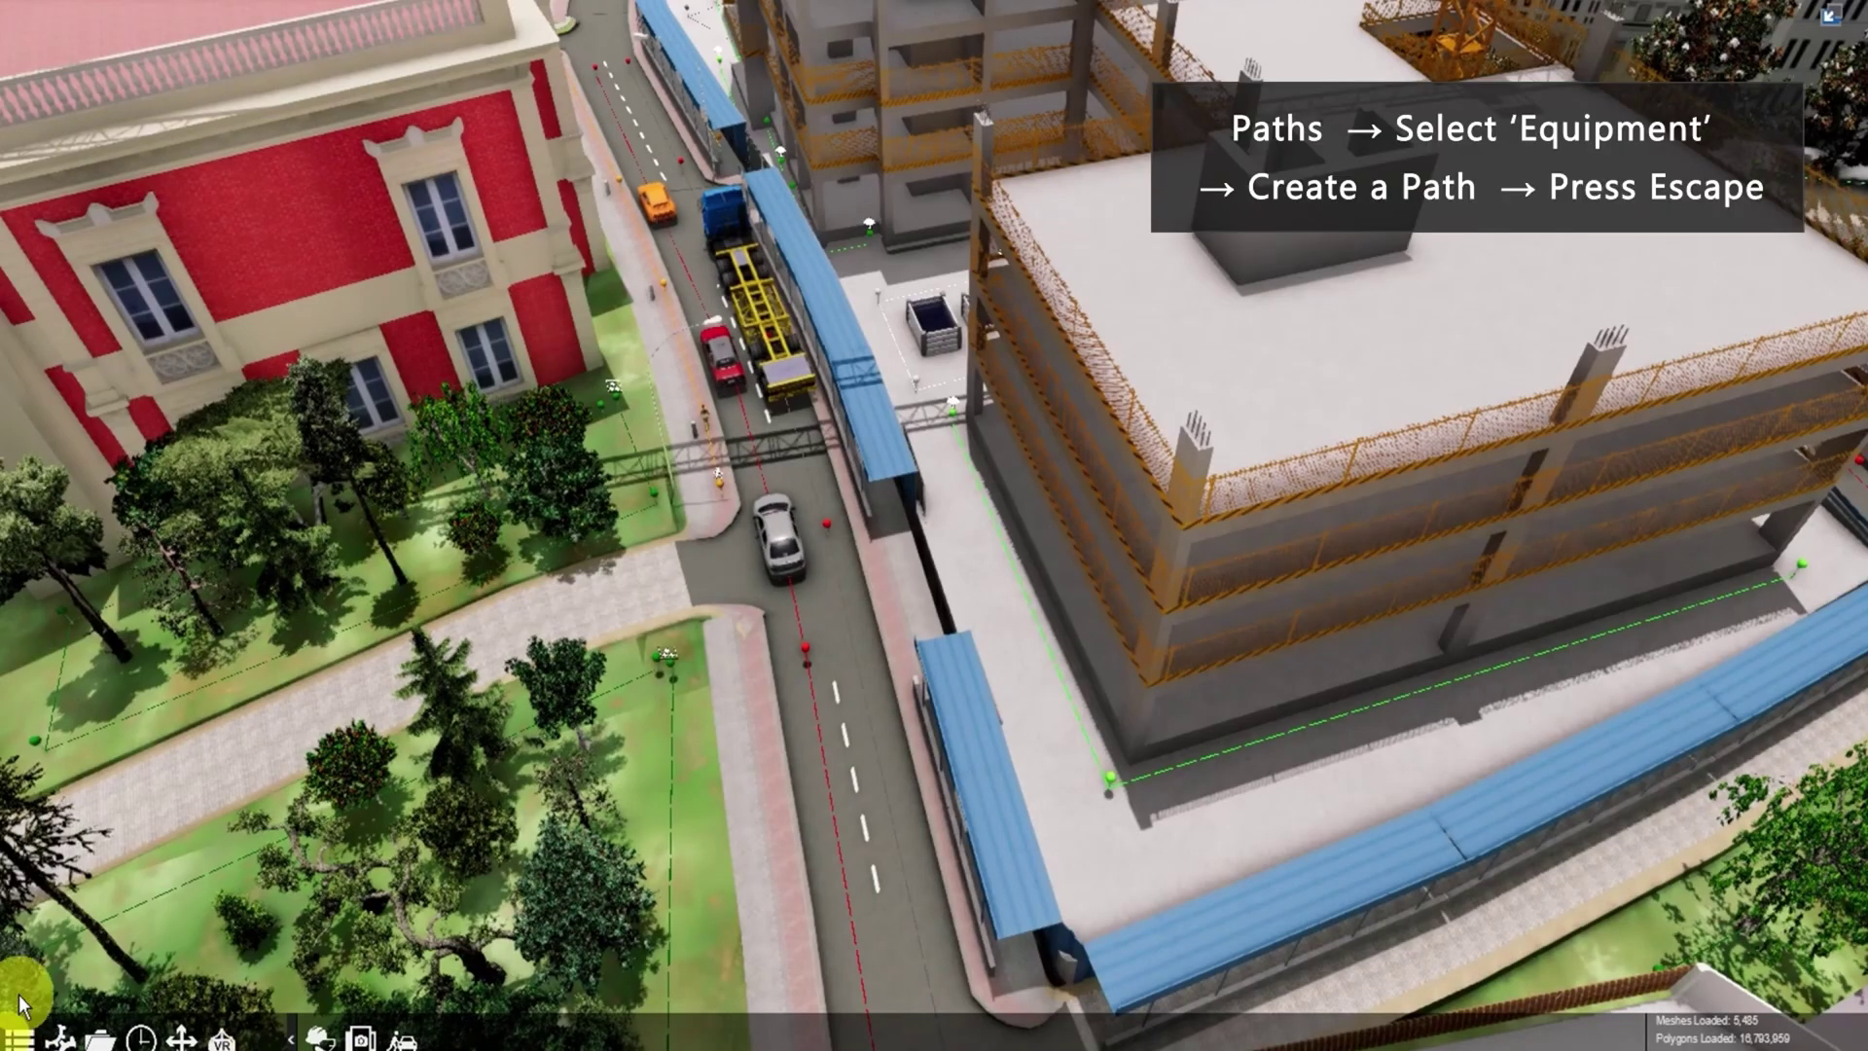
Create an Equipment path starting at the kerb beside the blue covered walkway and continuing along the road's centre line
left_click(243, 1037)
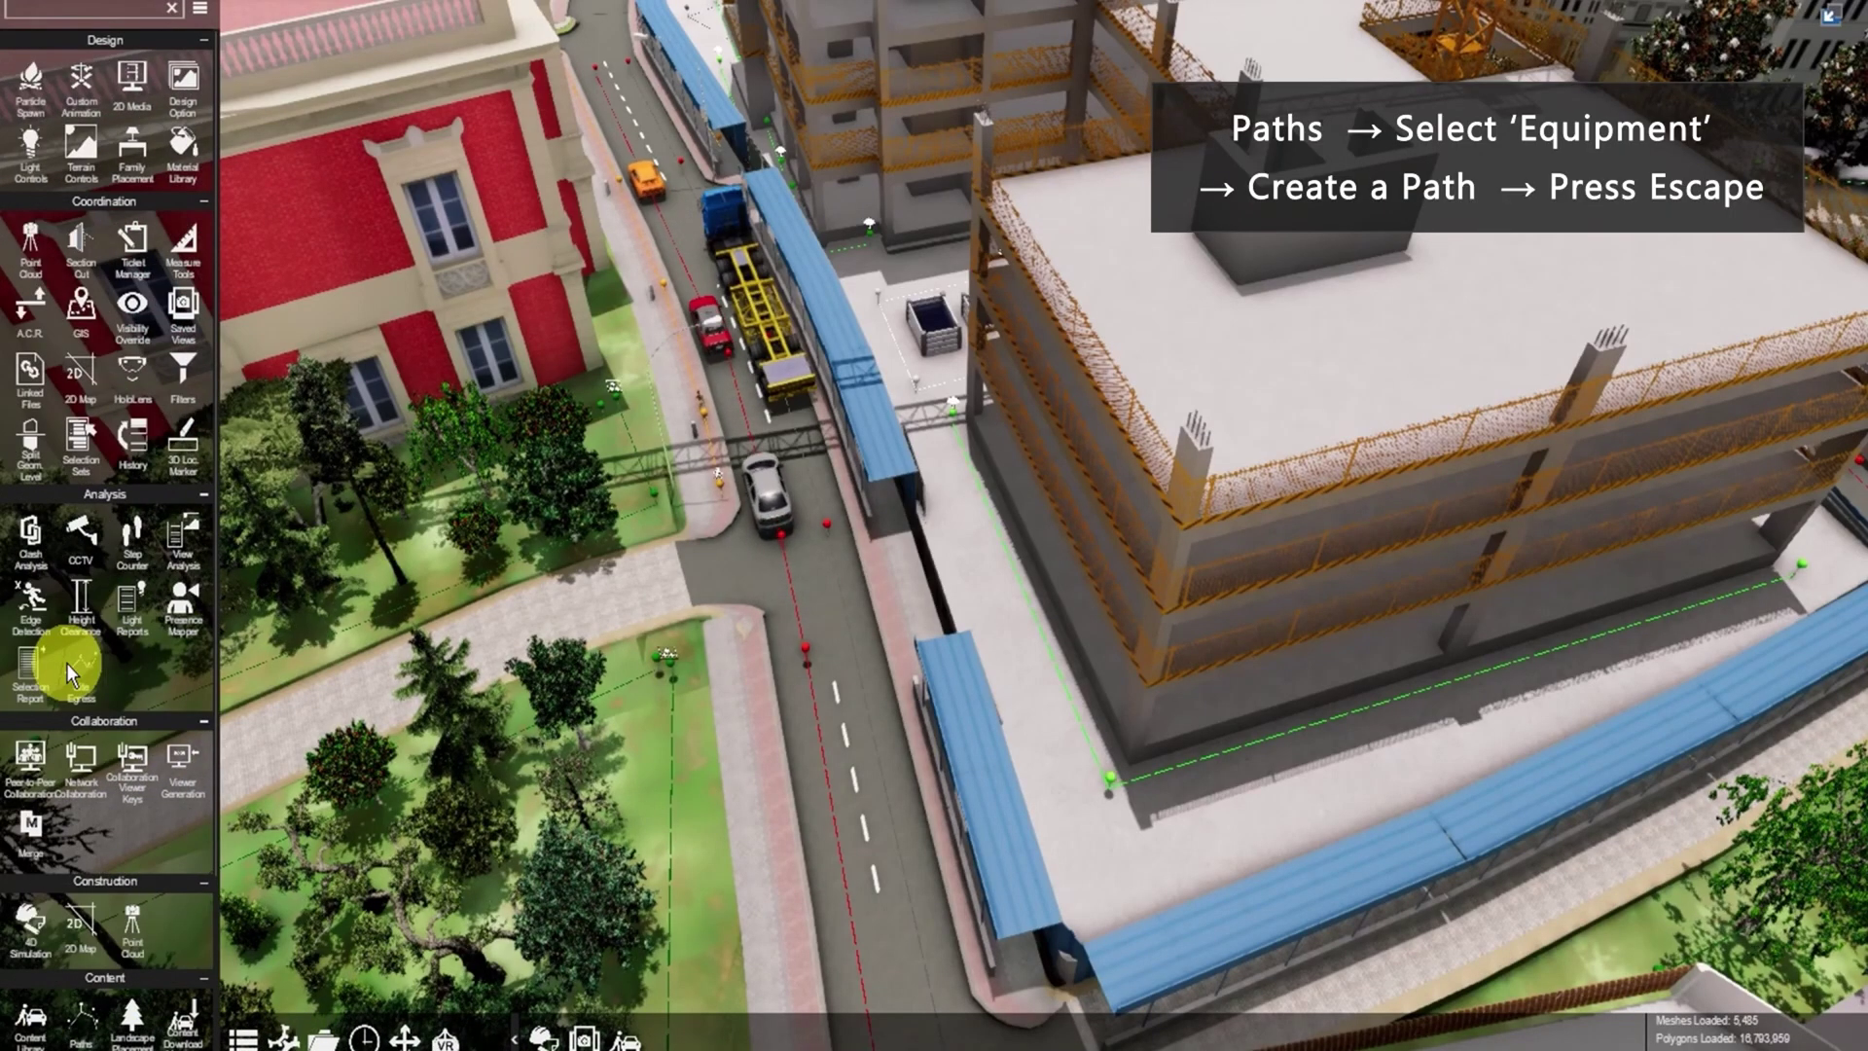
type("path")
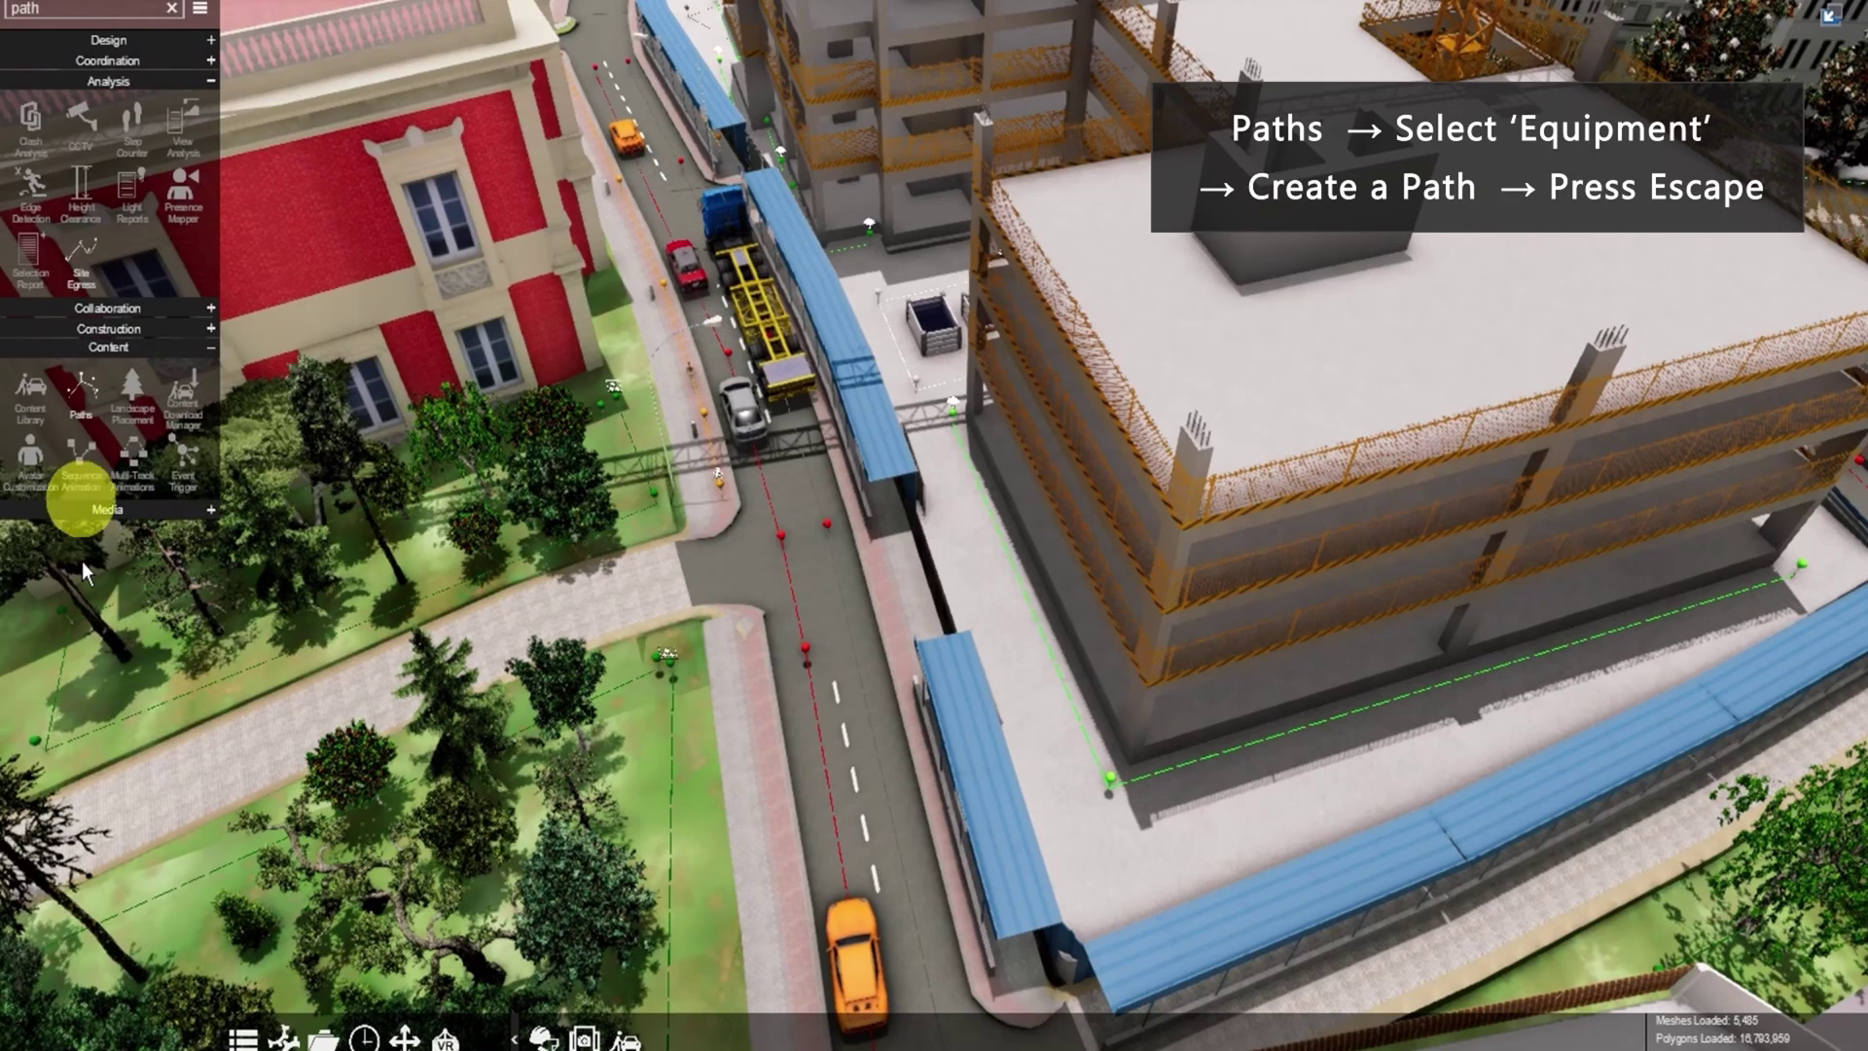
left_click(78, 401)
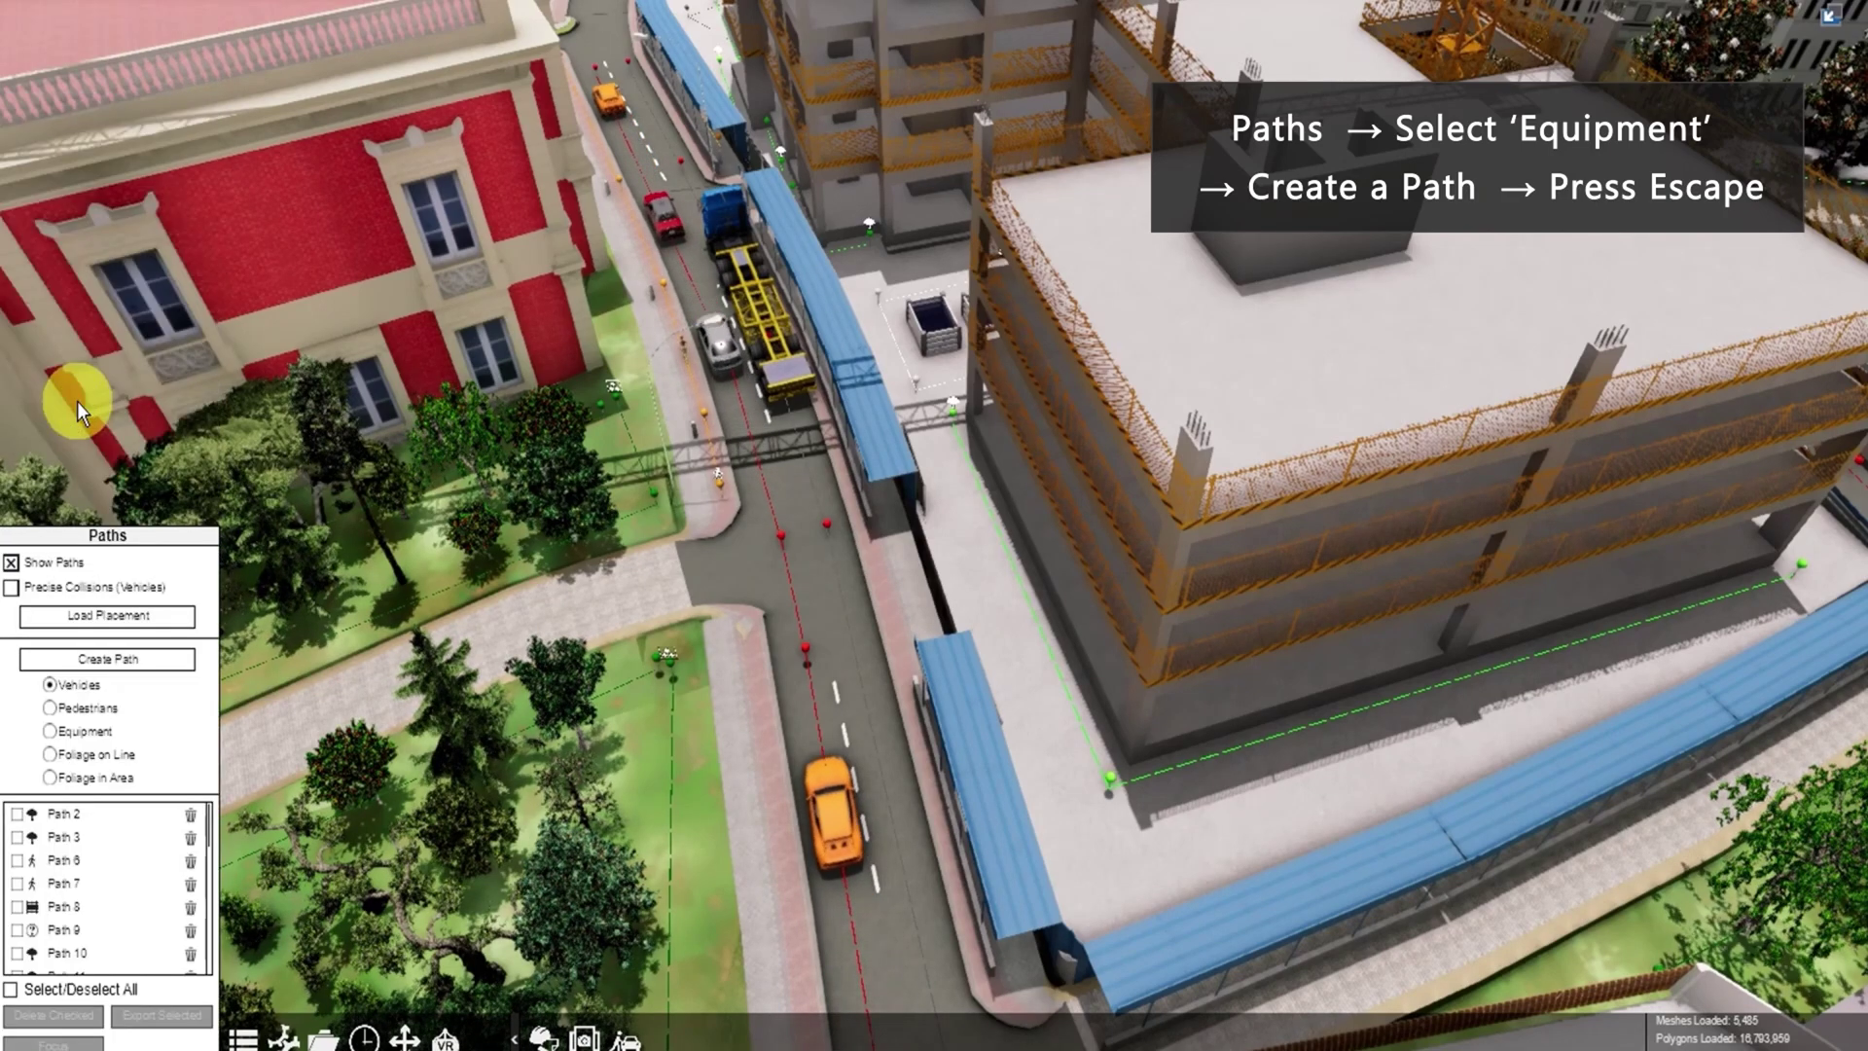
left_click(49, 732)
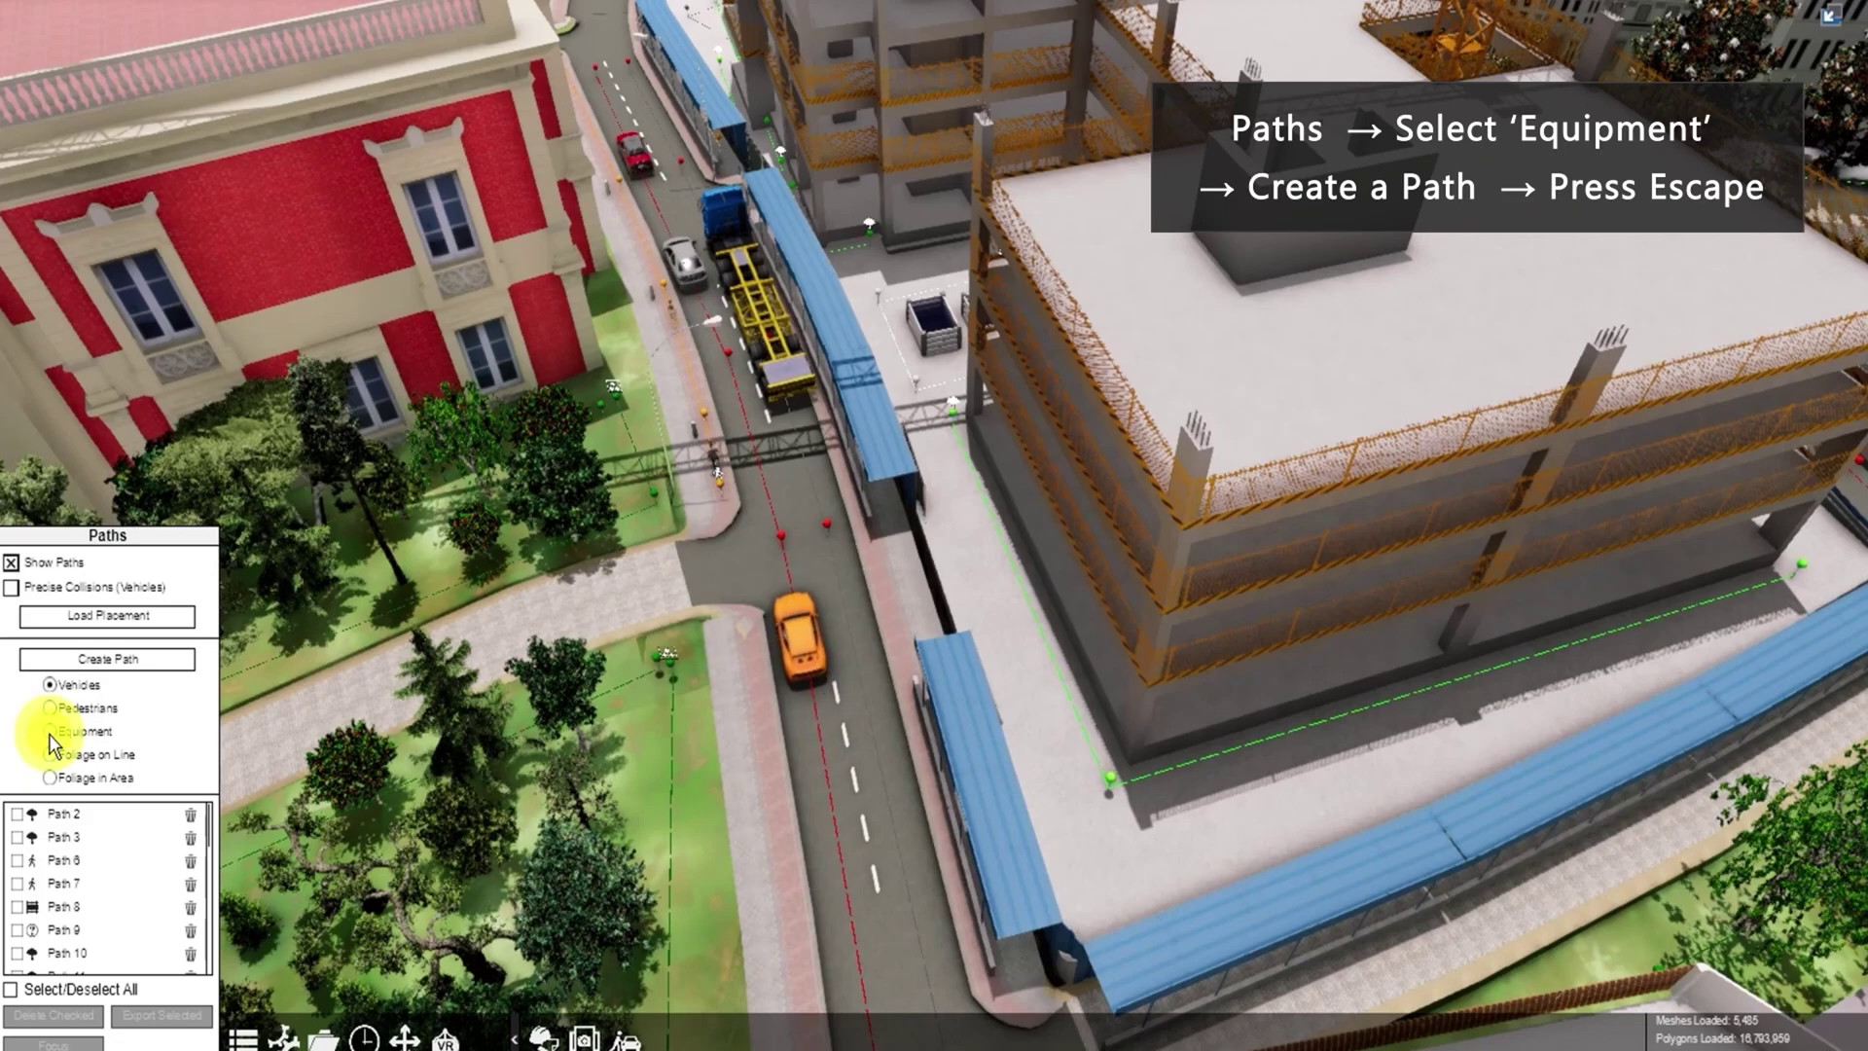
left_click(86, 666)
left_click(766, 645)
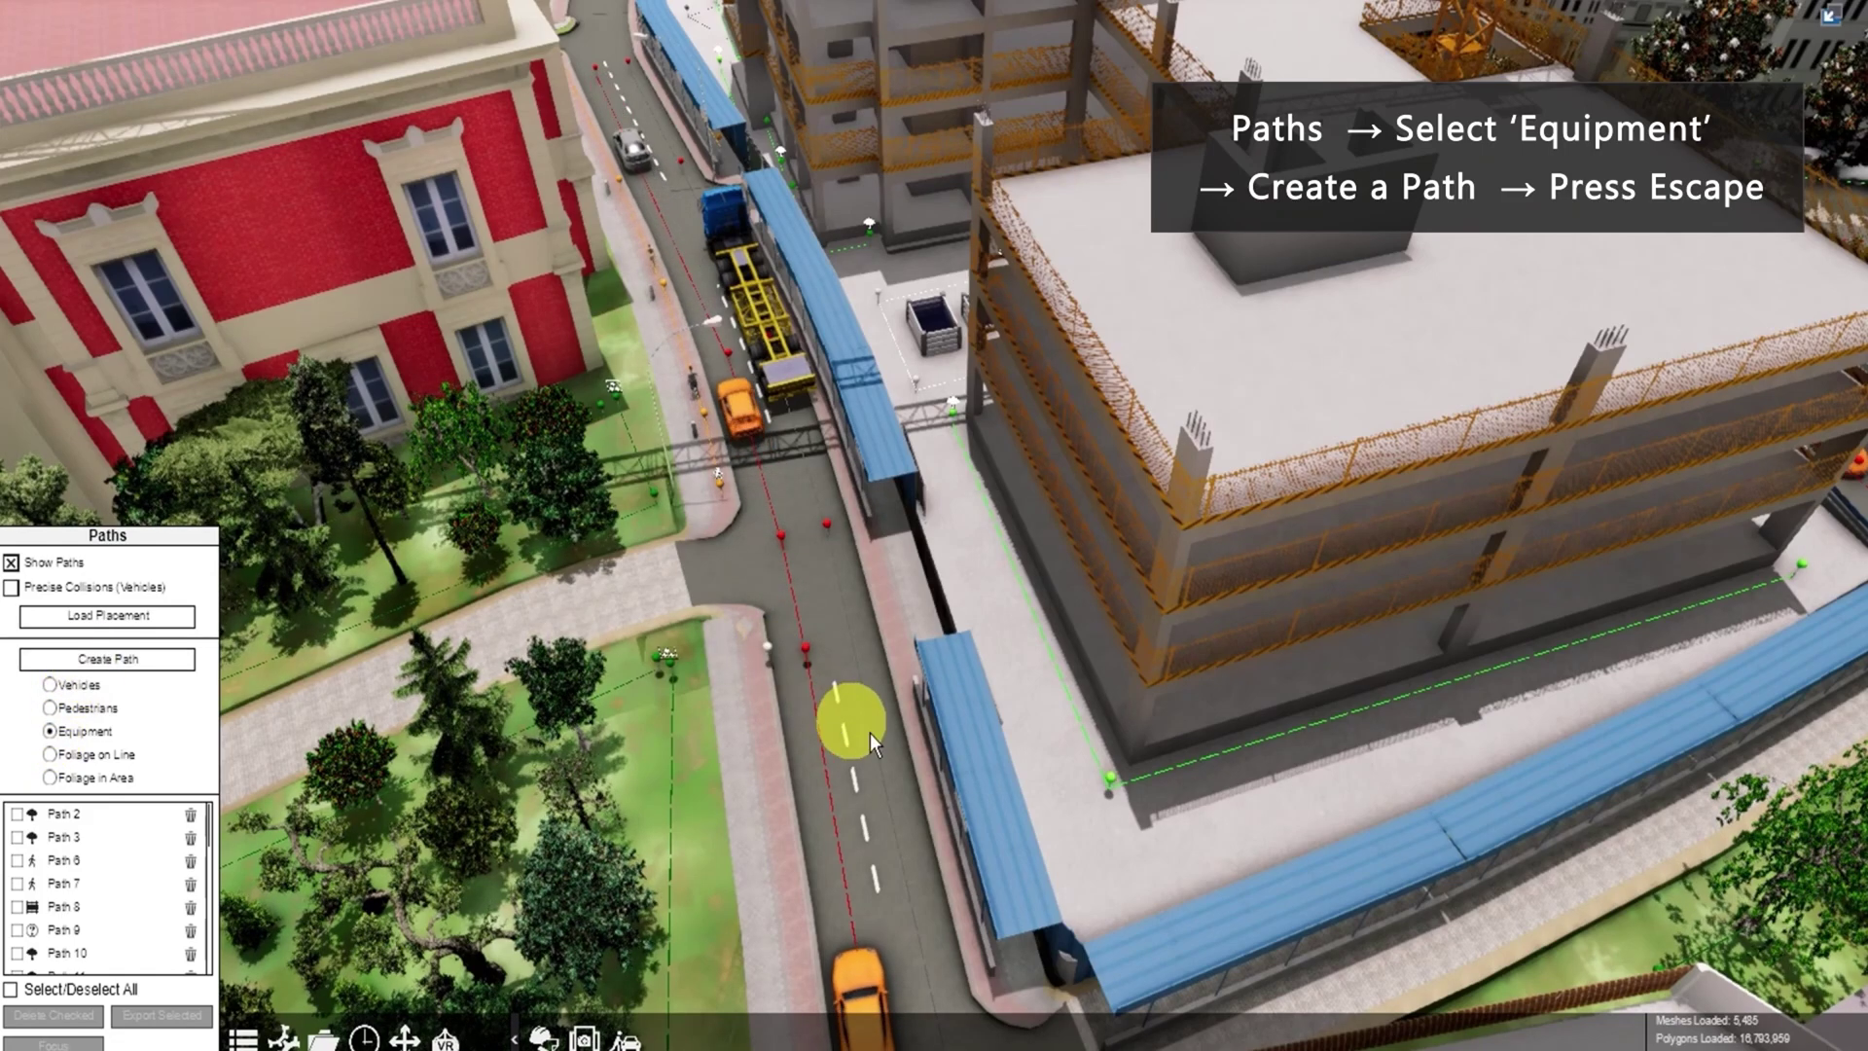
left_click(918, 755)
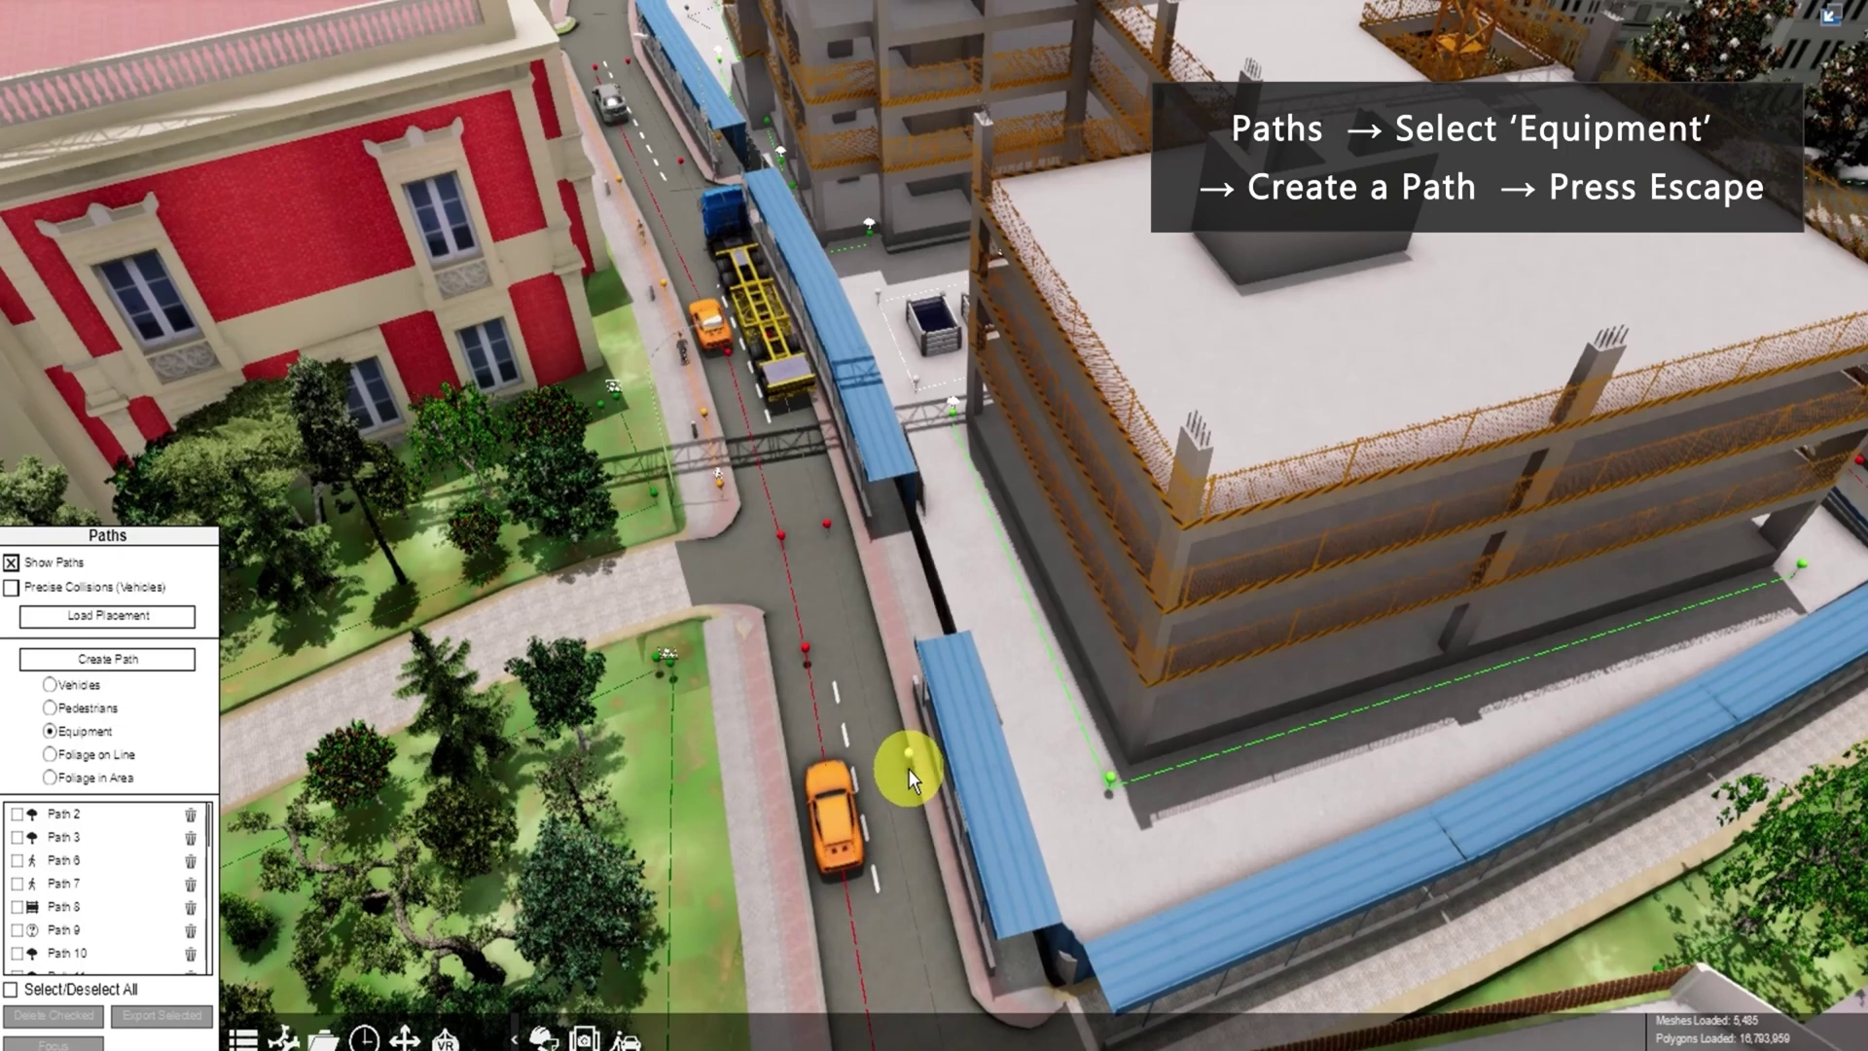
left_click(856, 715)
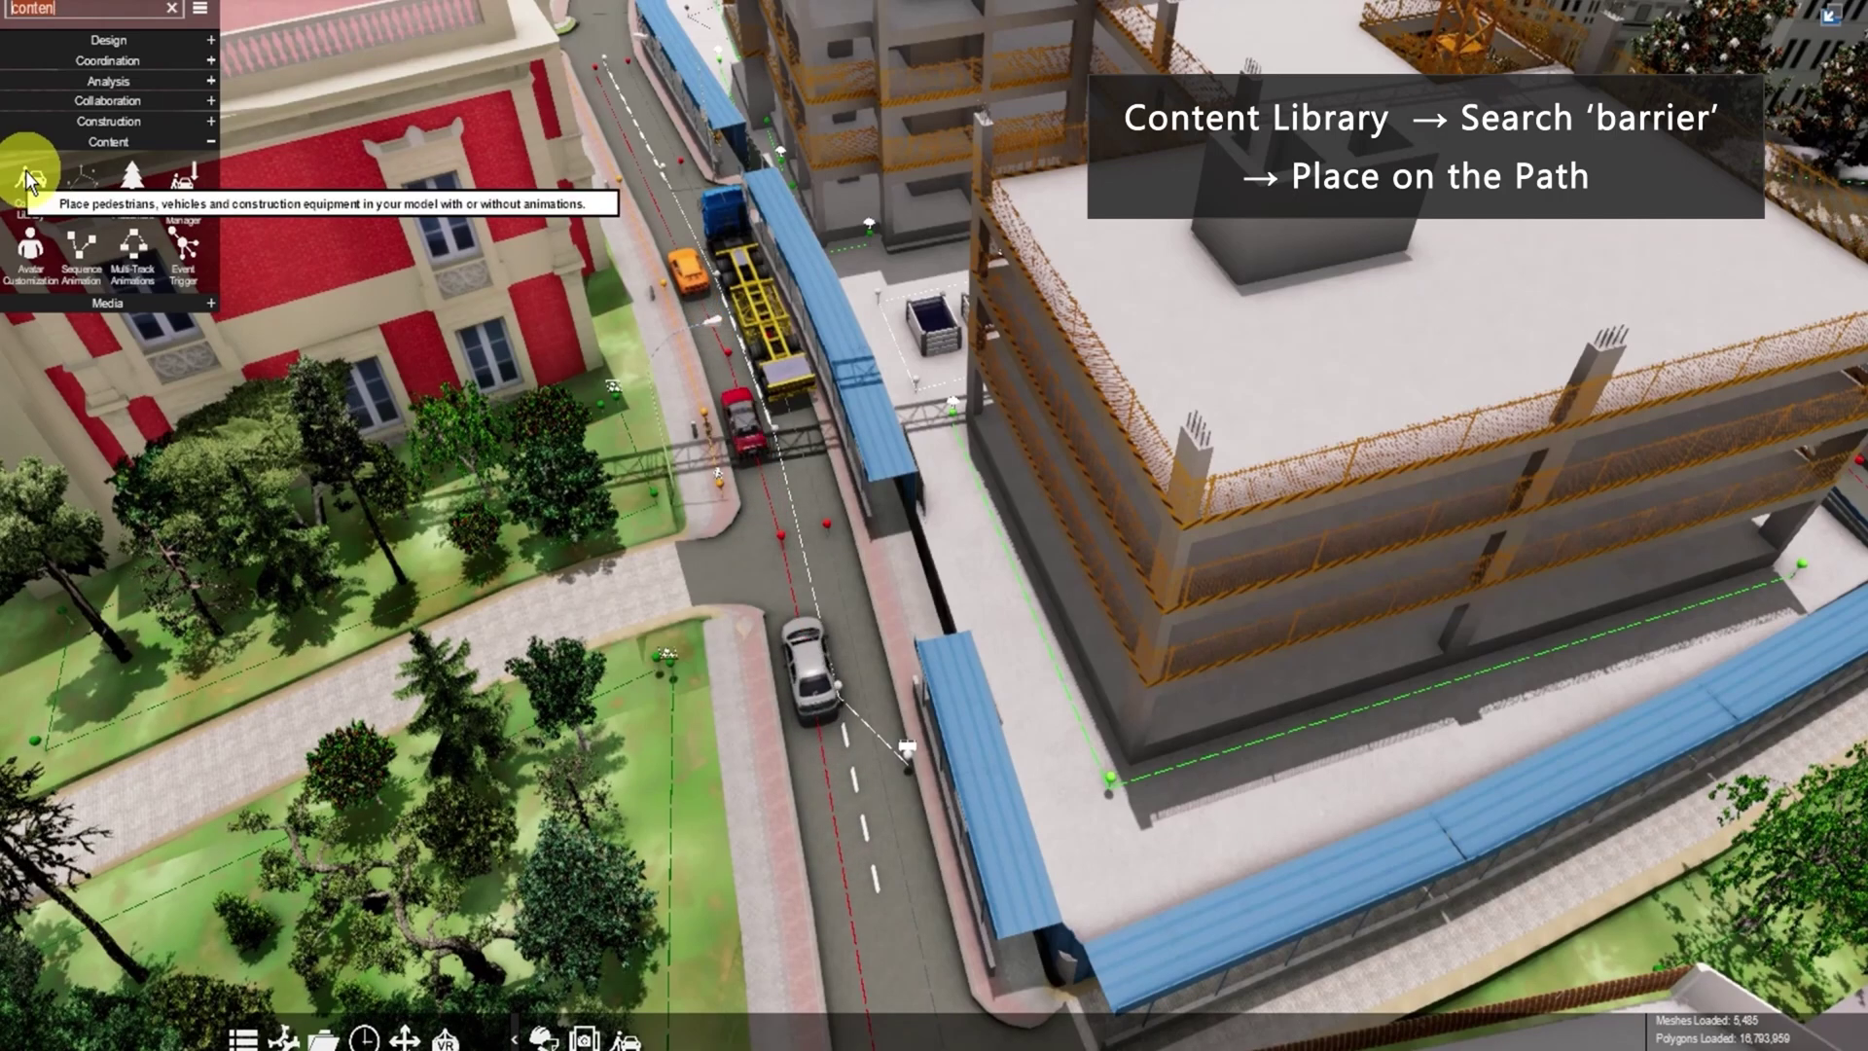
Search the Content Library for "barrier" and place the Water-filled barrier on the new equipment path
left_click(25, 171)
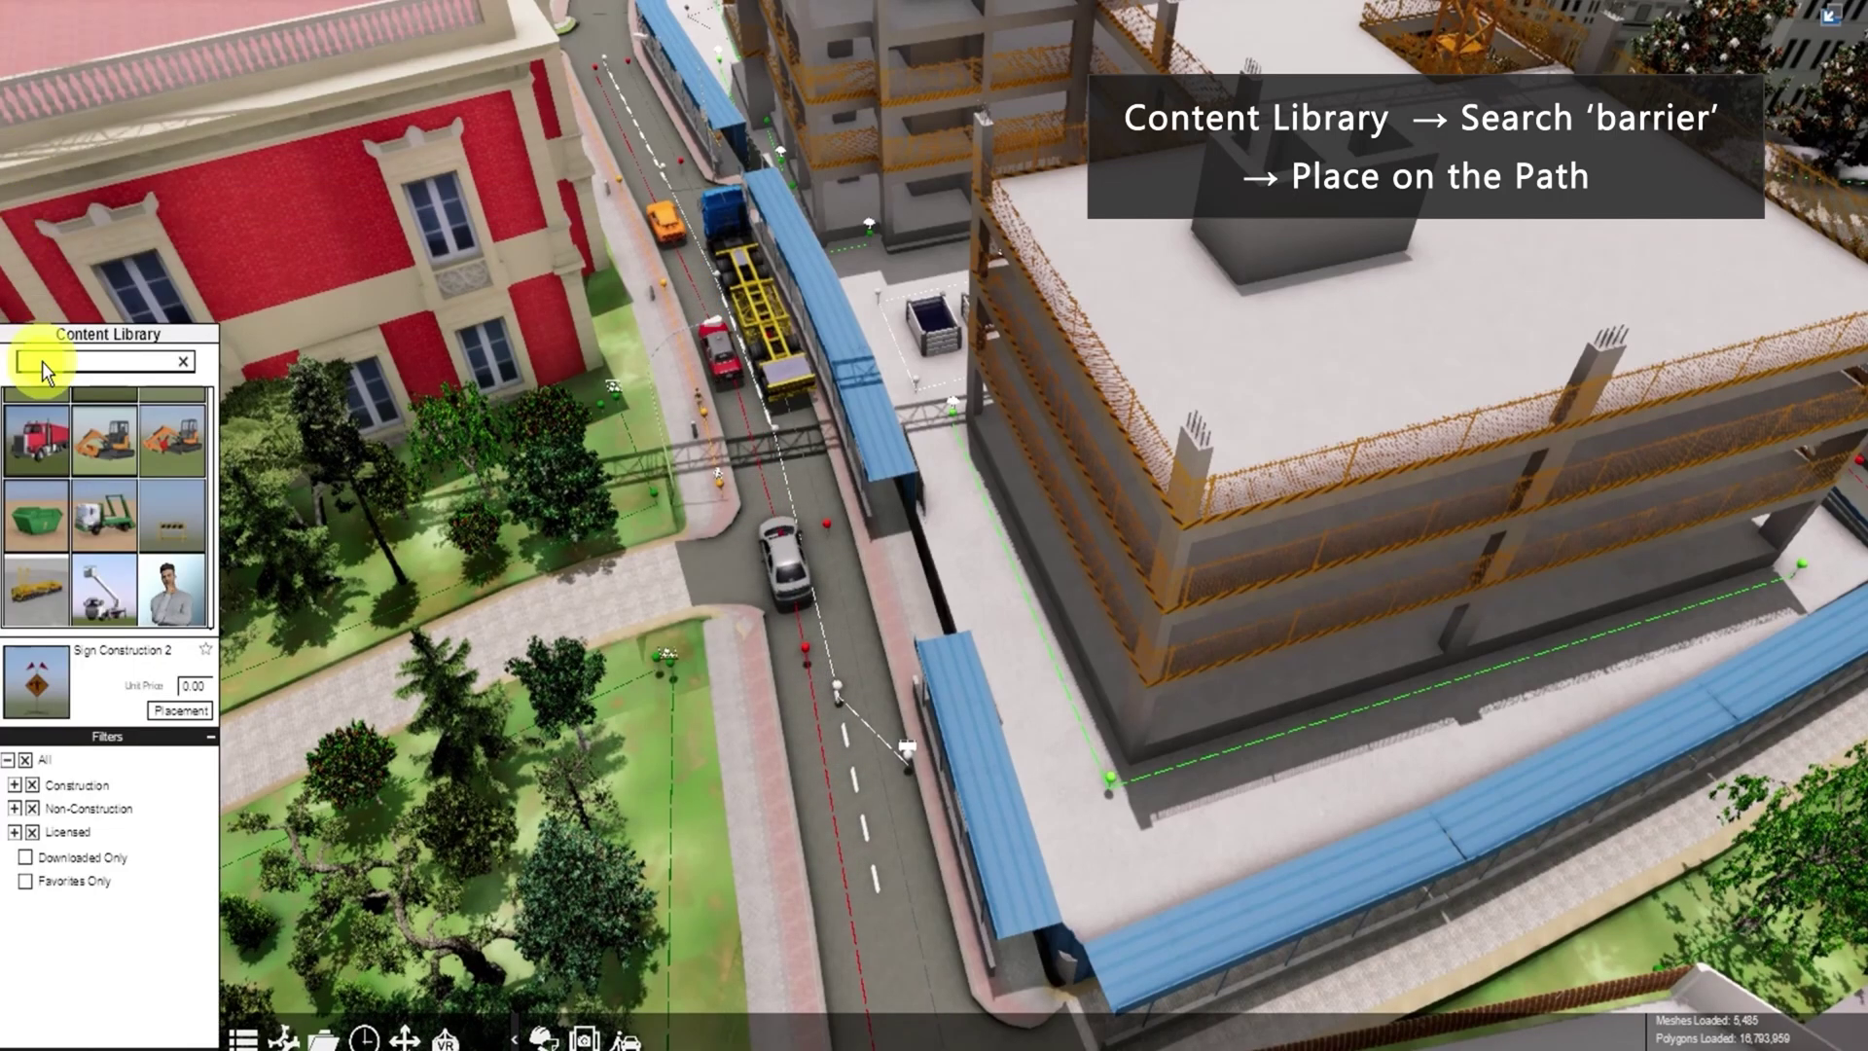
left_click(72, 365)
type("barrier")
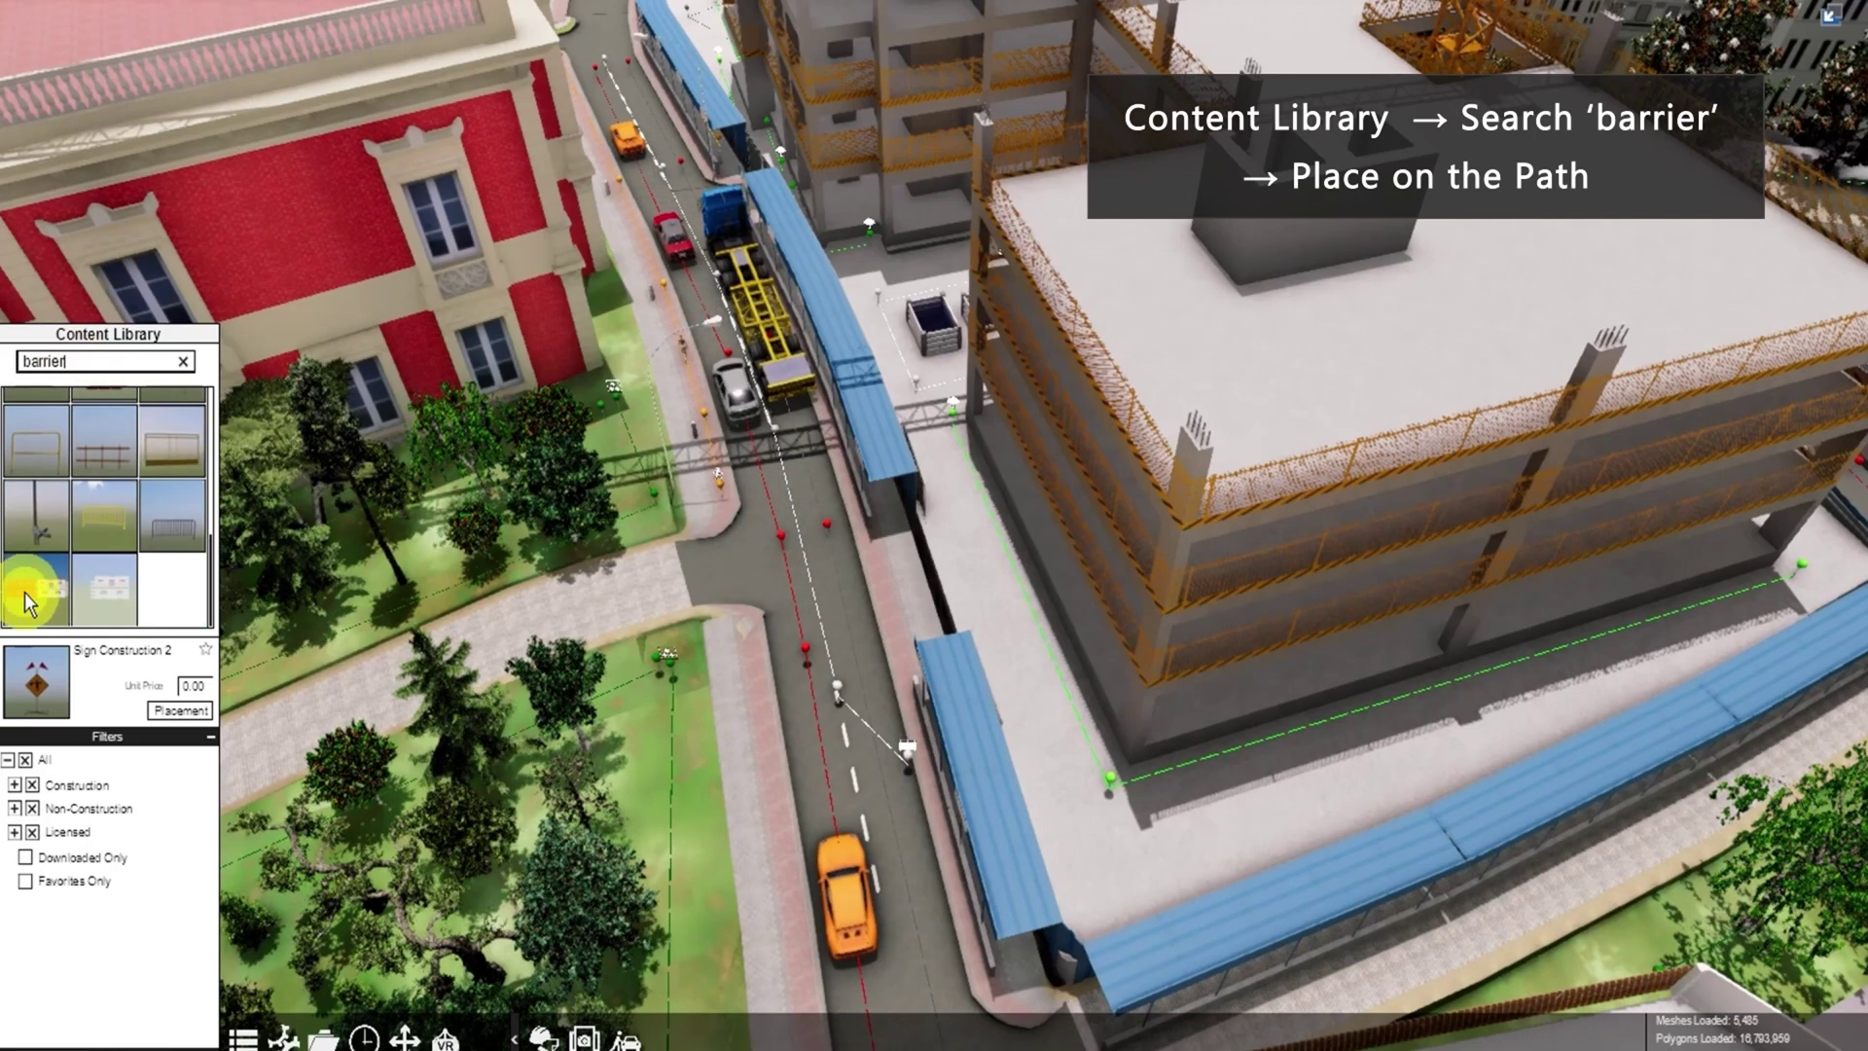
left_click(25, 592)
left_click_drag(27, 691, 856, 683)
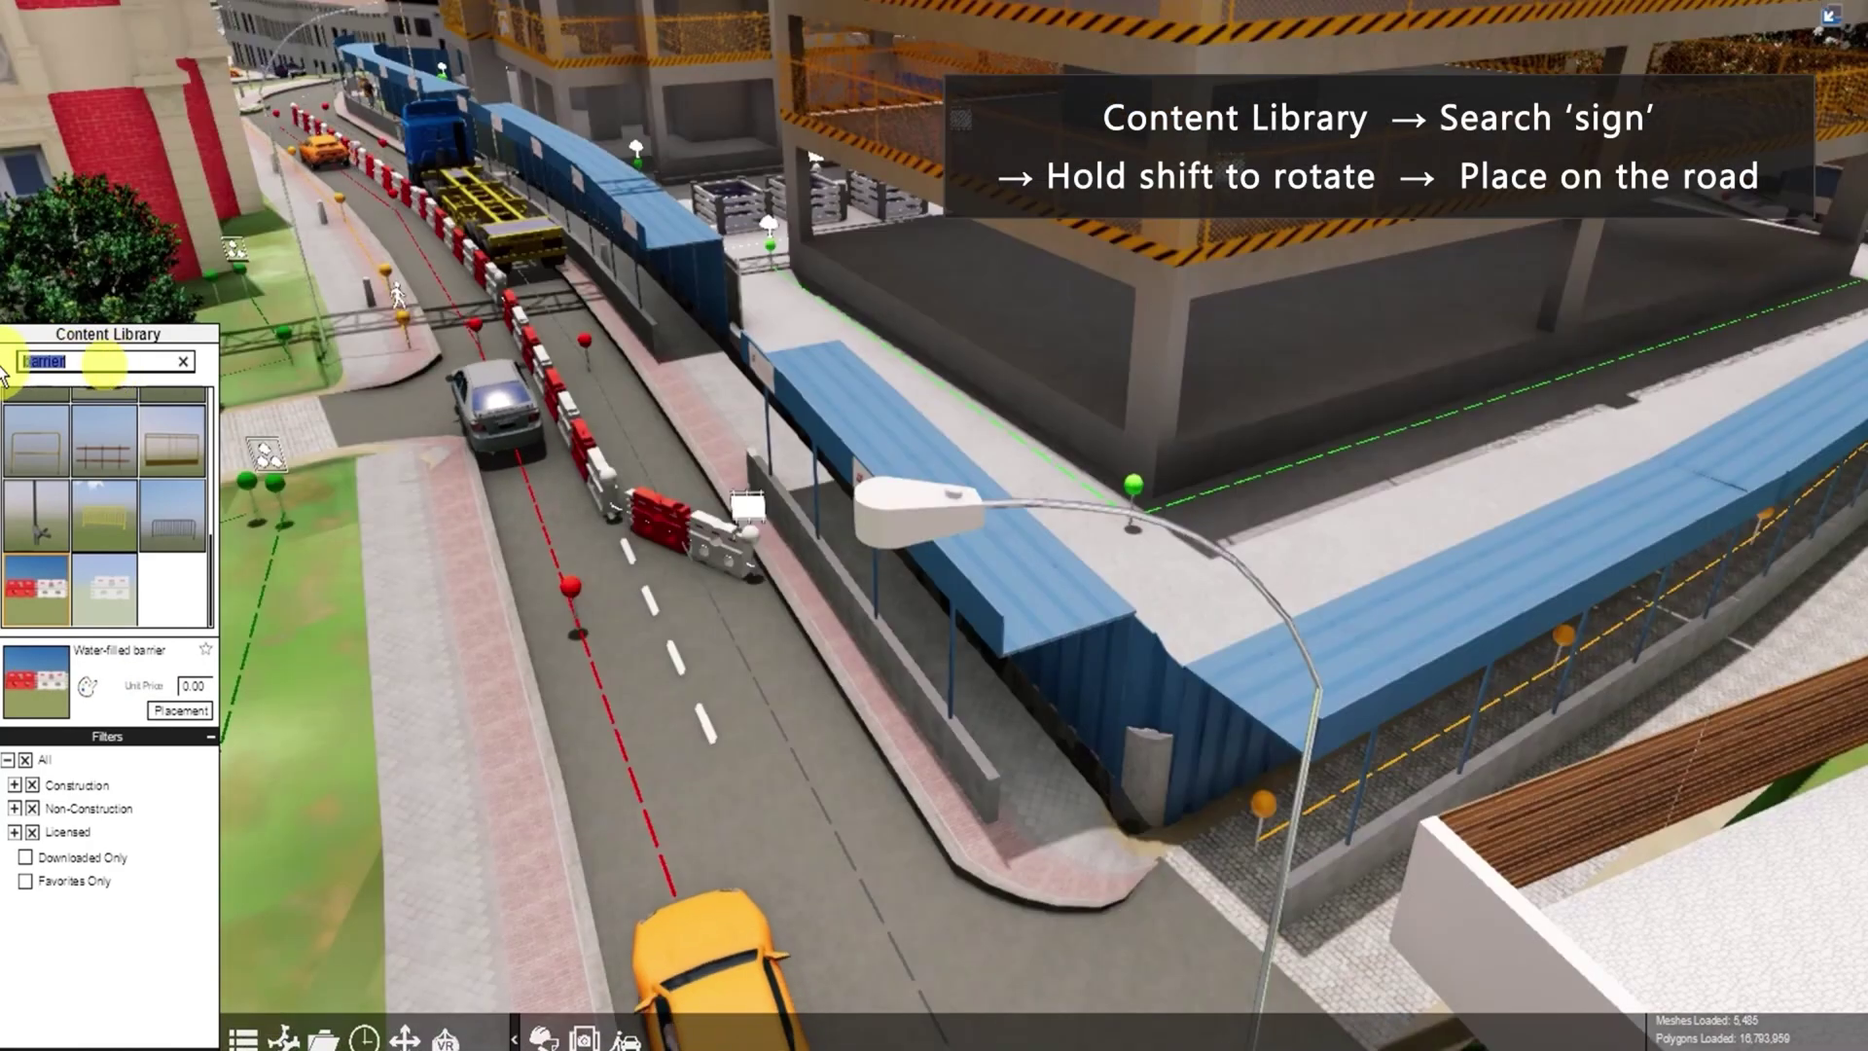
Search the Content Library for "sign" and place Sign Construction 2 on the road just in front of the barriers
left_click_drag(83, 362, 3, 368)
type("sign")
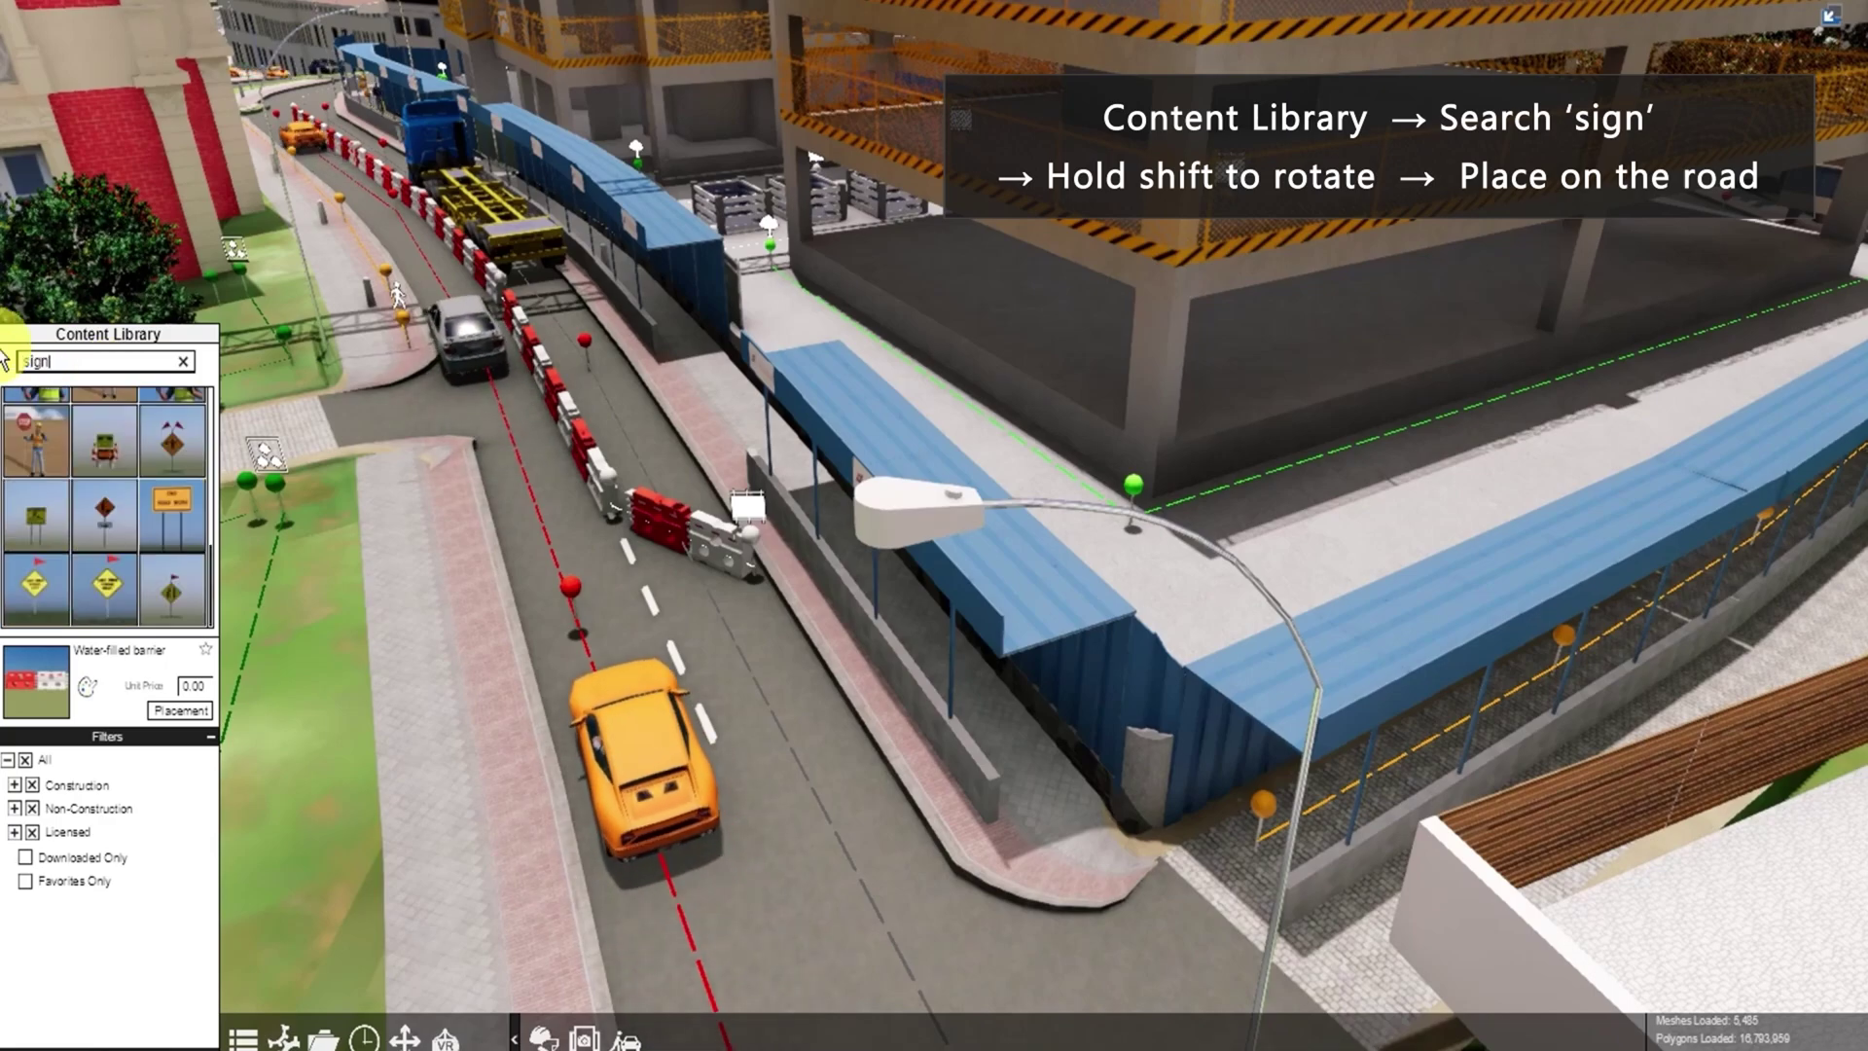
left_click(167, 446)
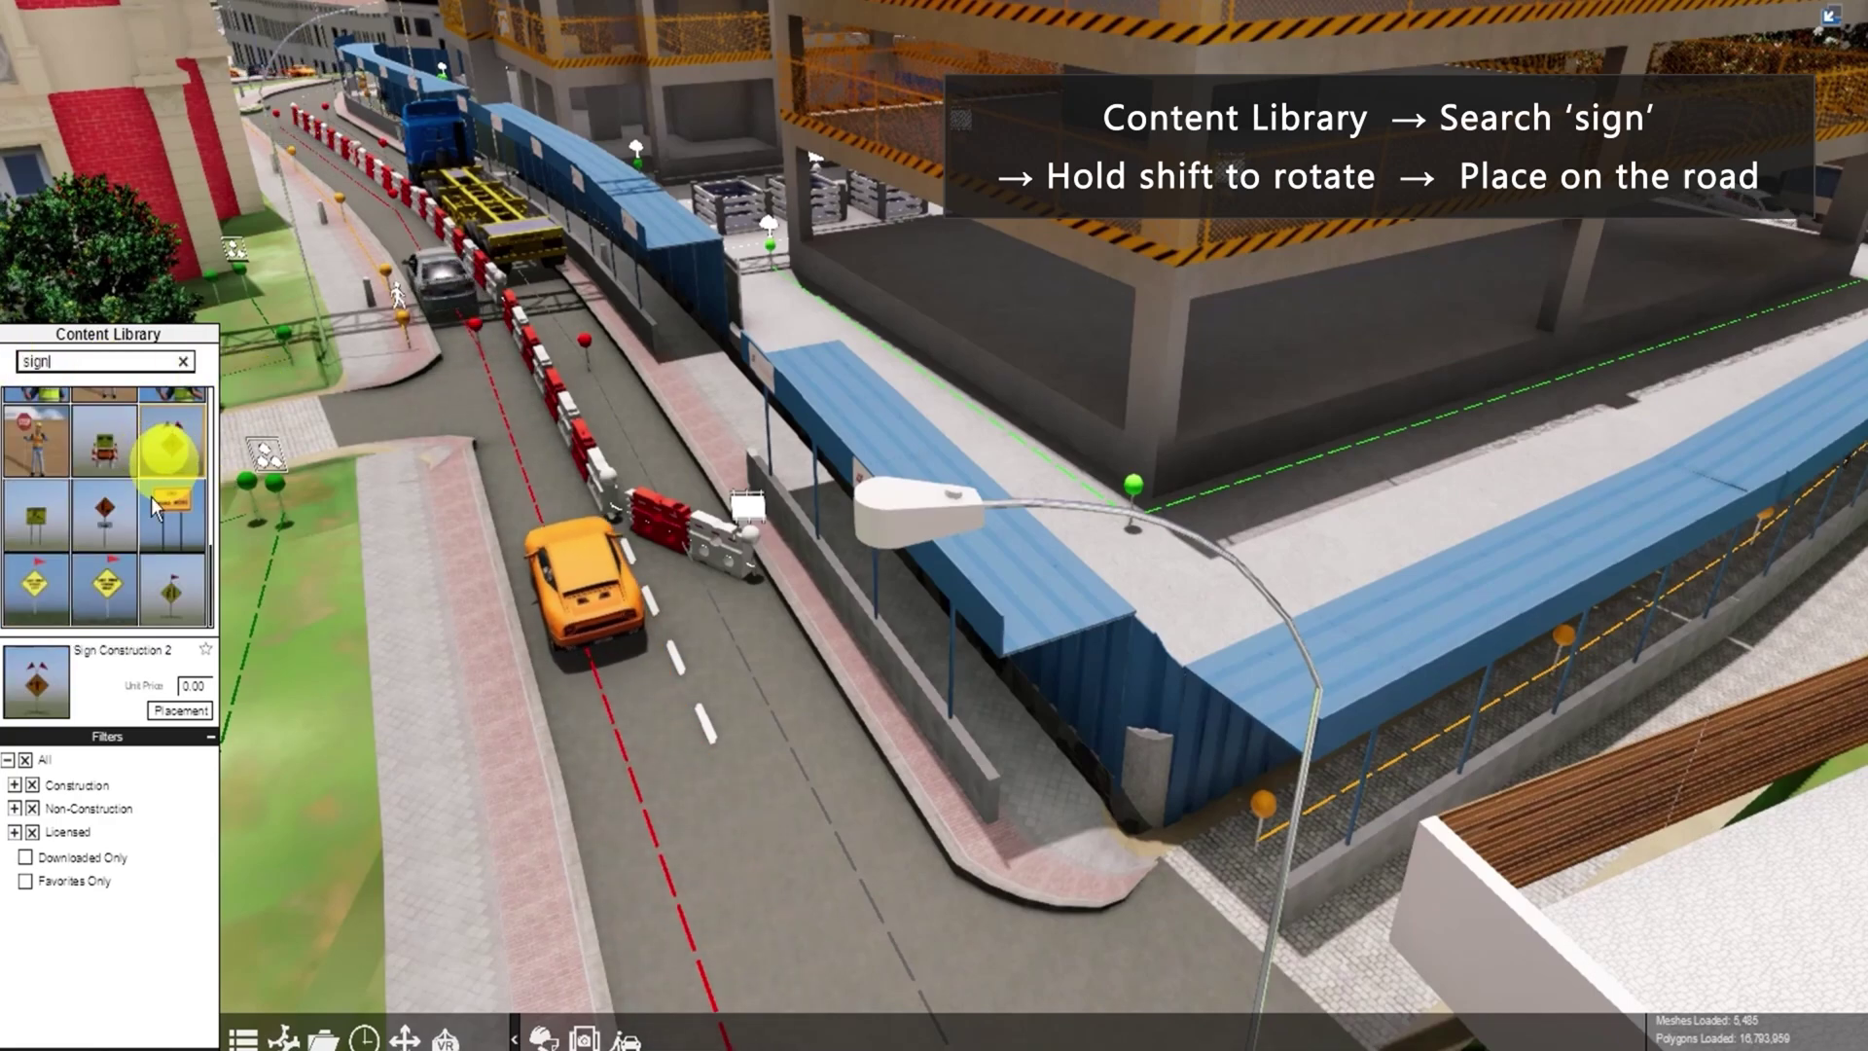
left_click(762, 685)
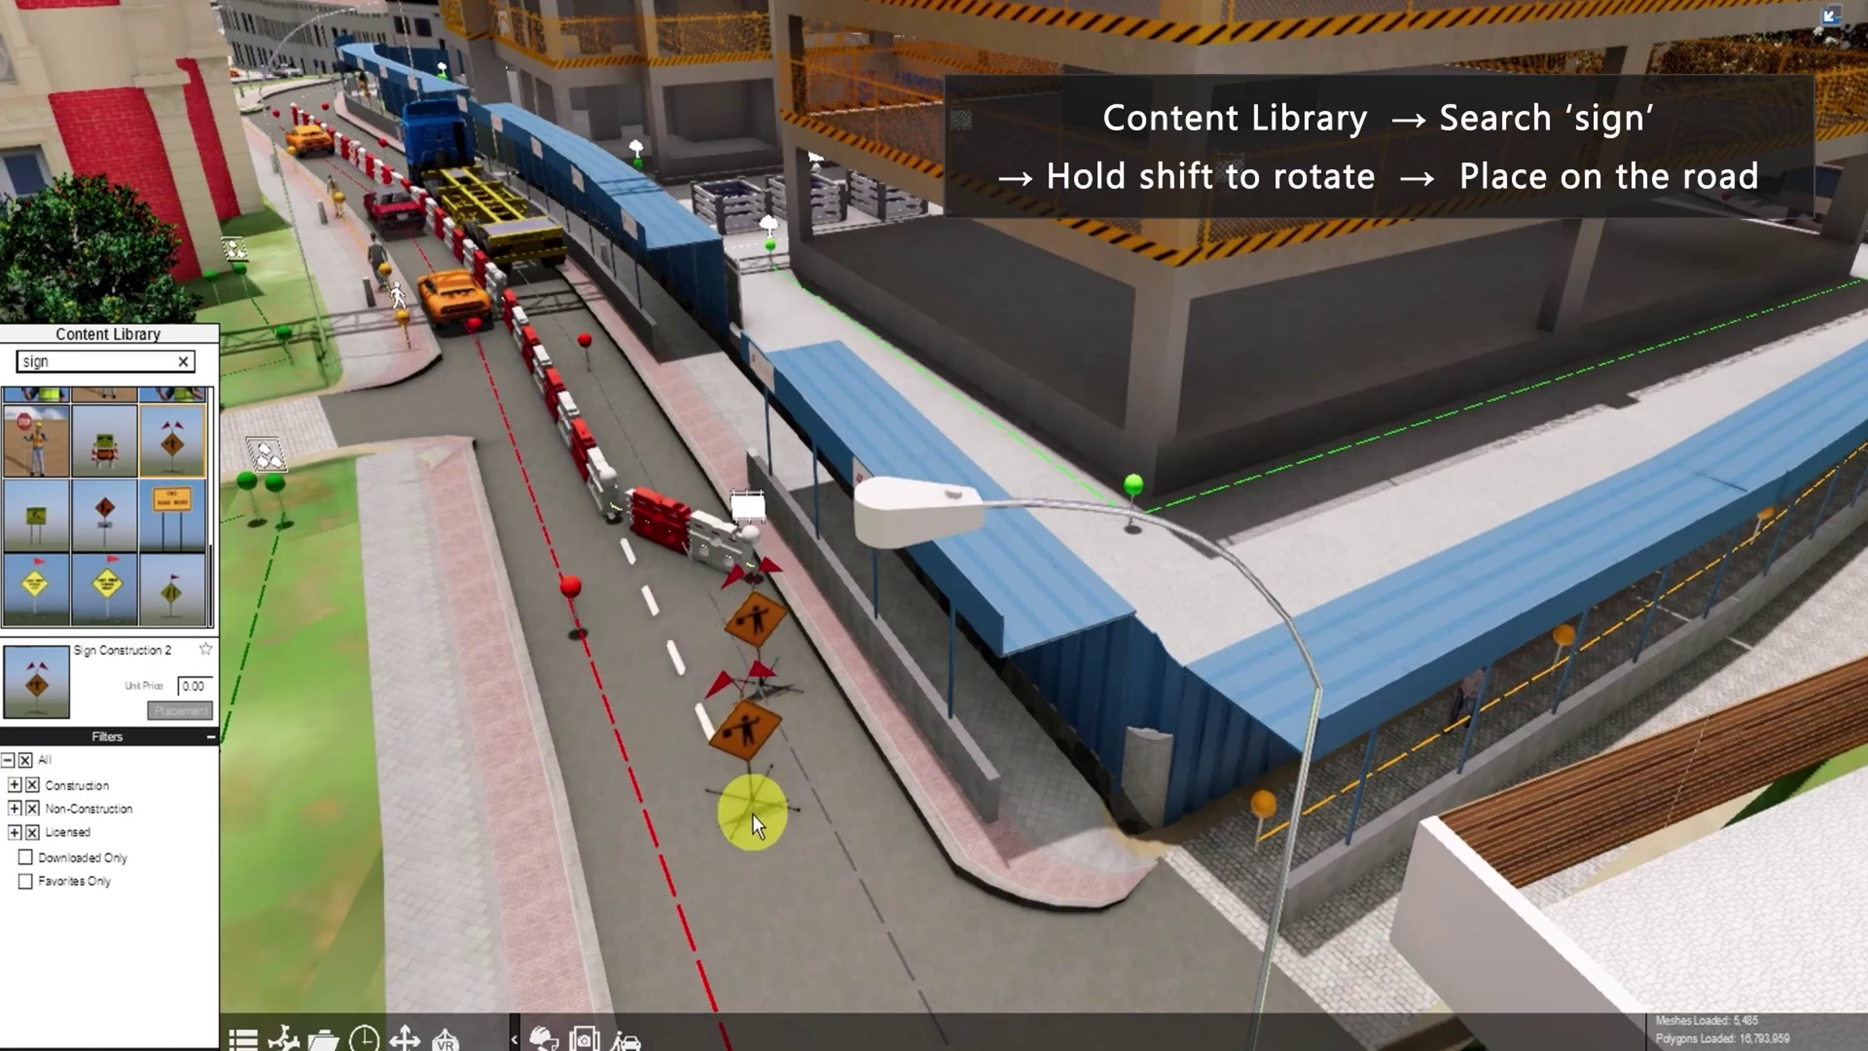
right_click(754, 849)
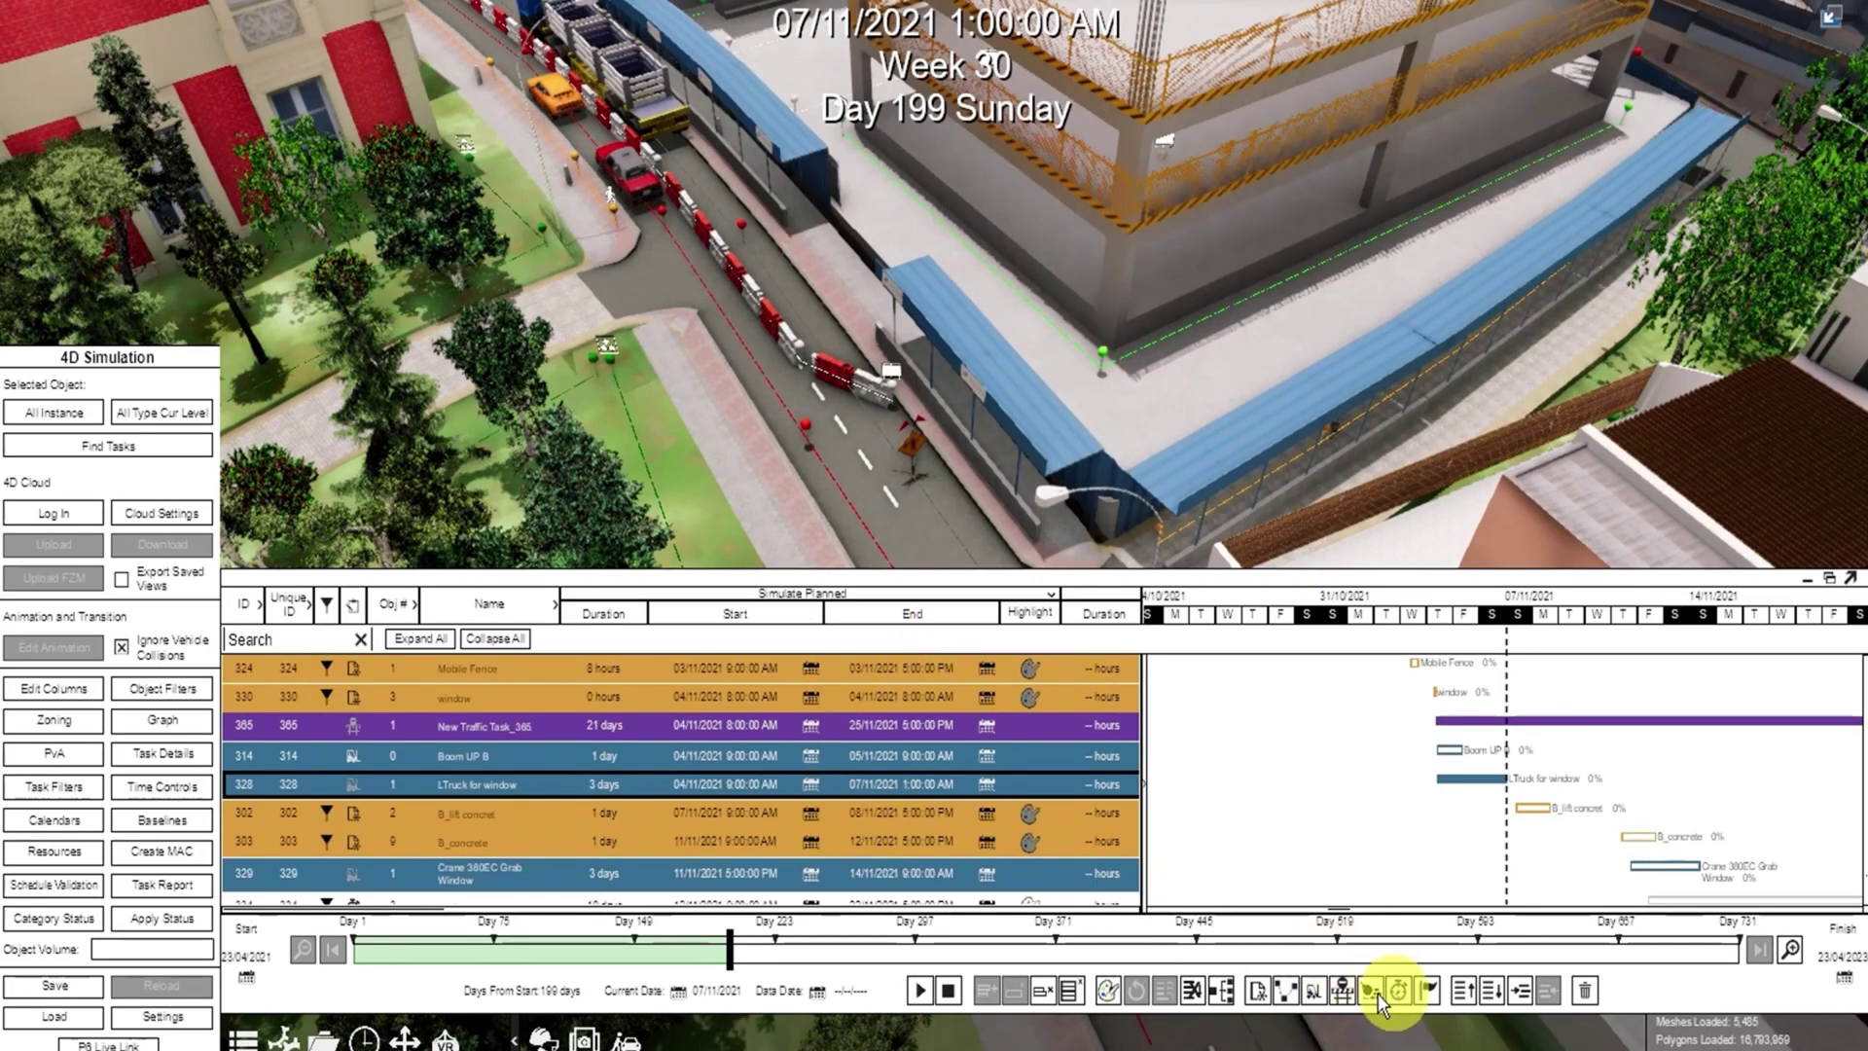
Create a new equipment task below "LTruck for window" and set its start to 7 November 2021 at 12:00 PM
left_click(1311, 995)
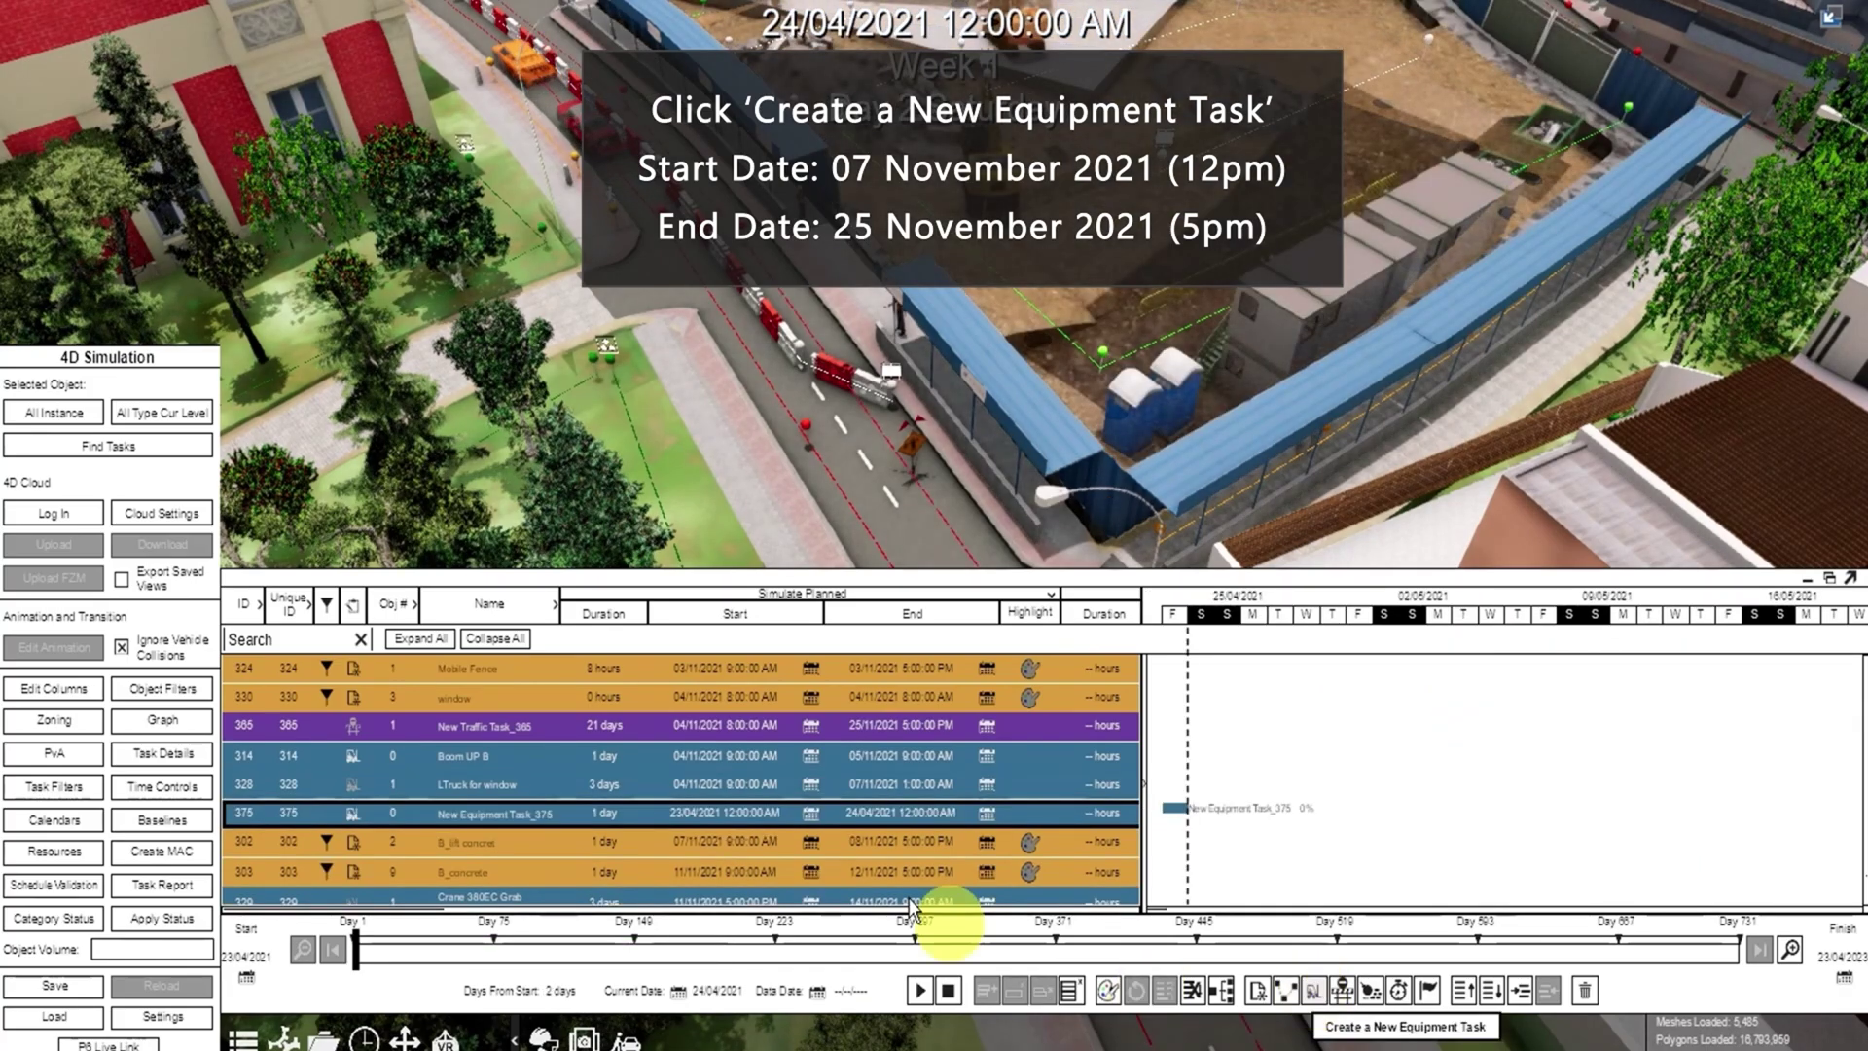
left_click(809, 814)
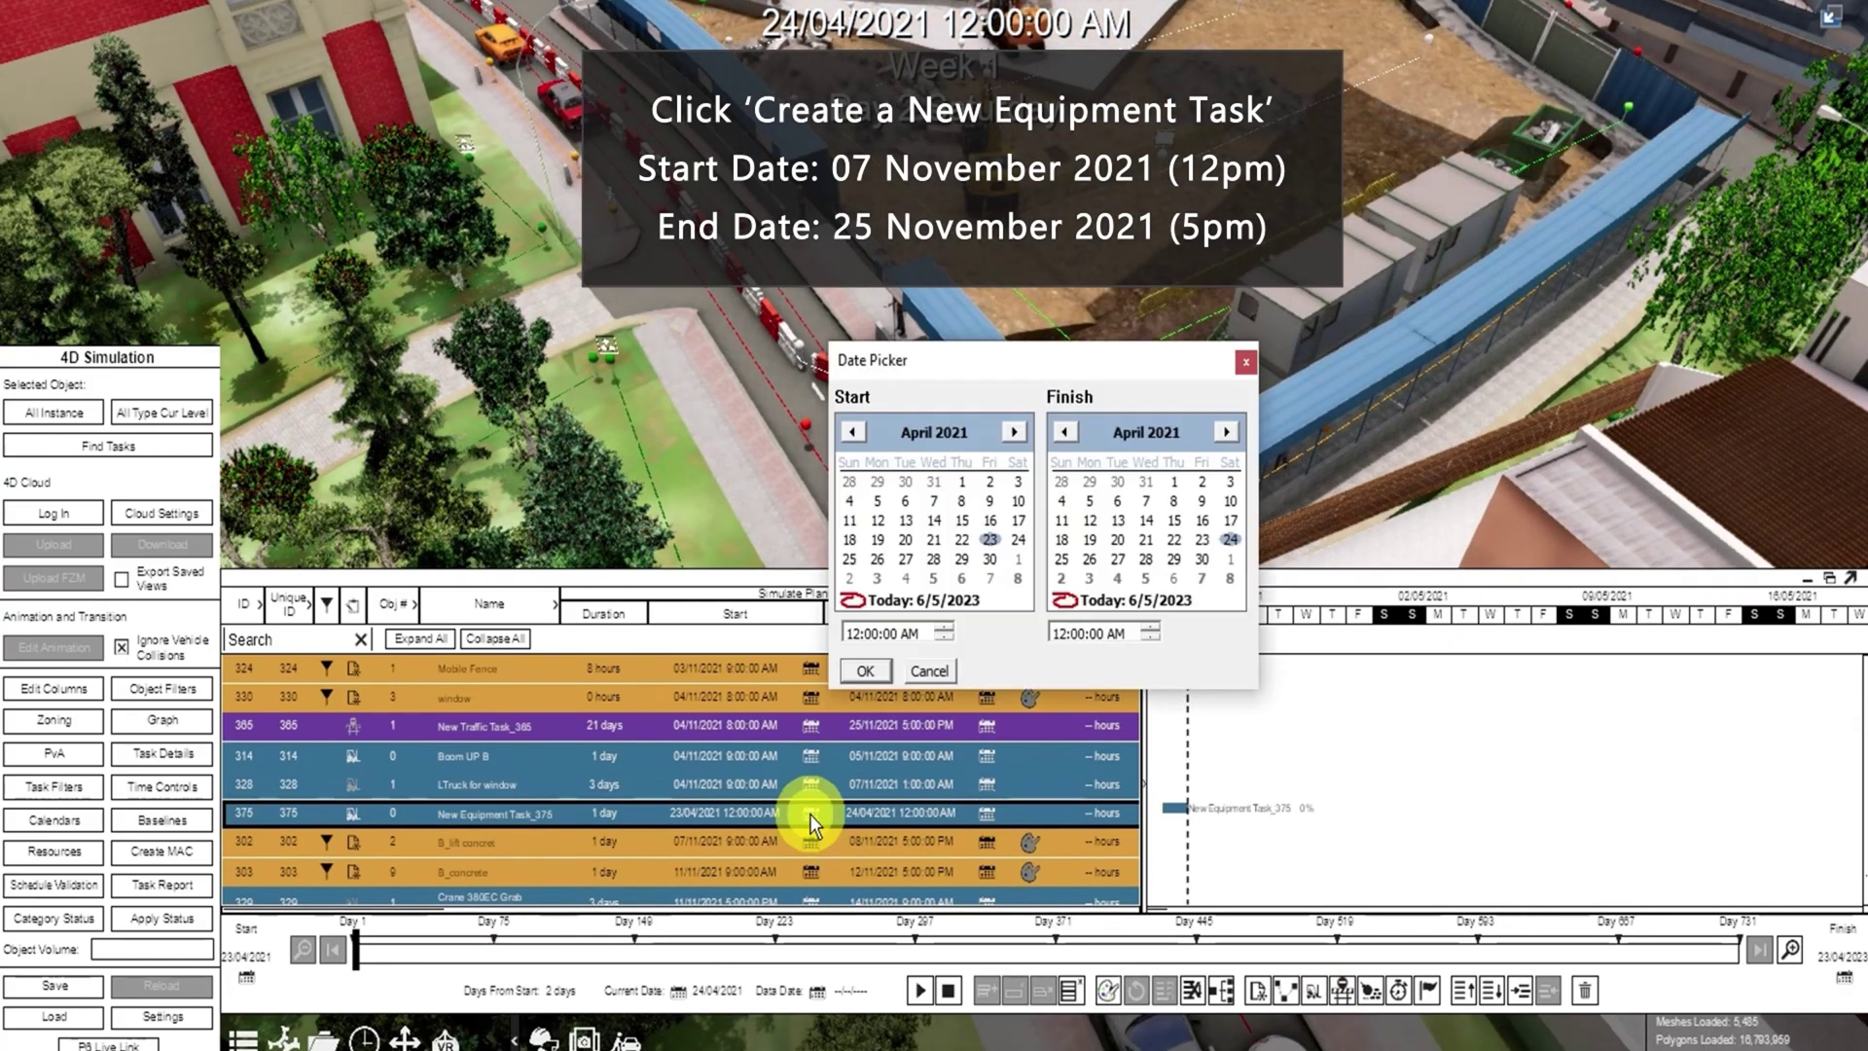
left_click(1013, 431)
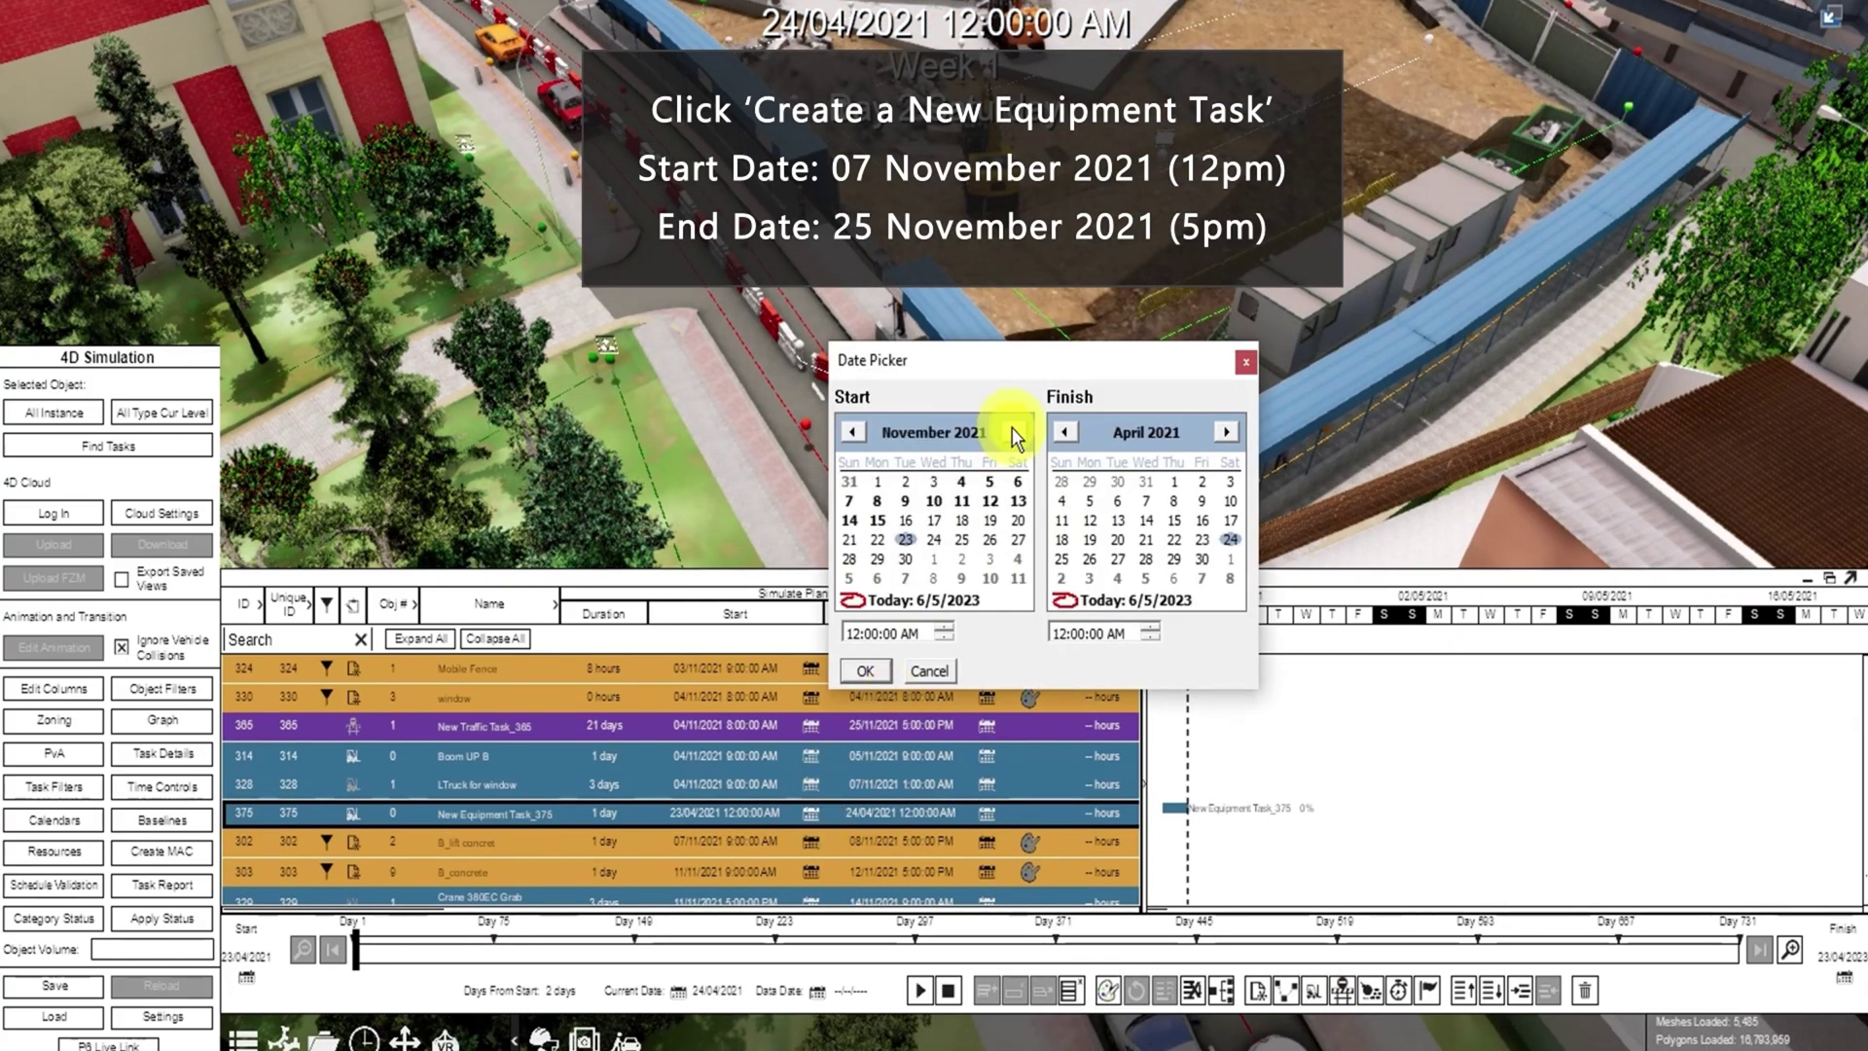
left_click(849, 501)
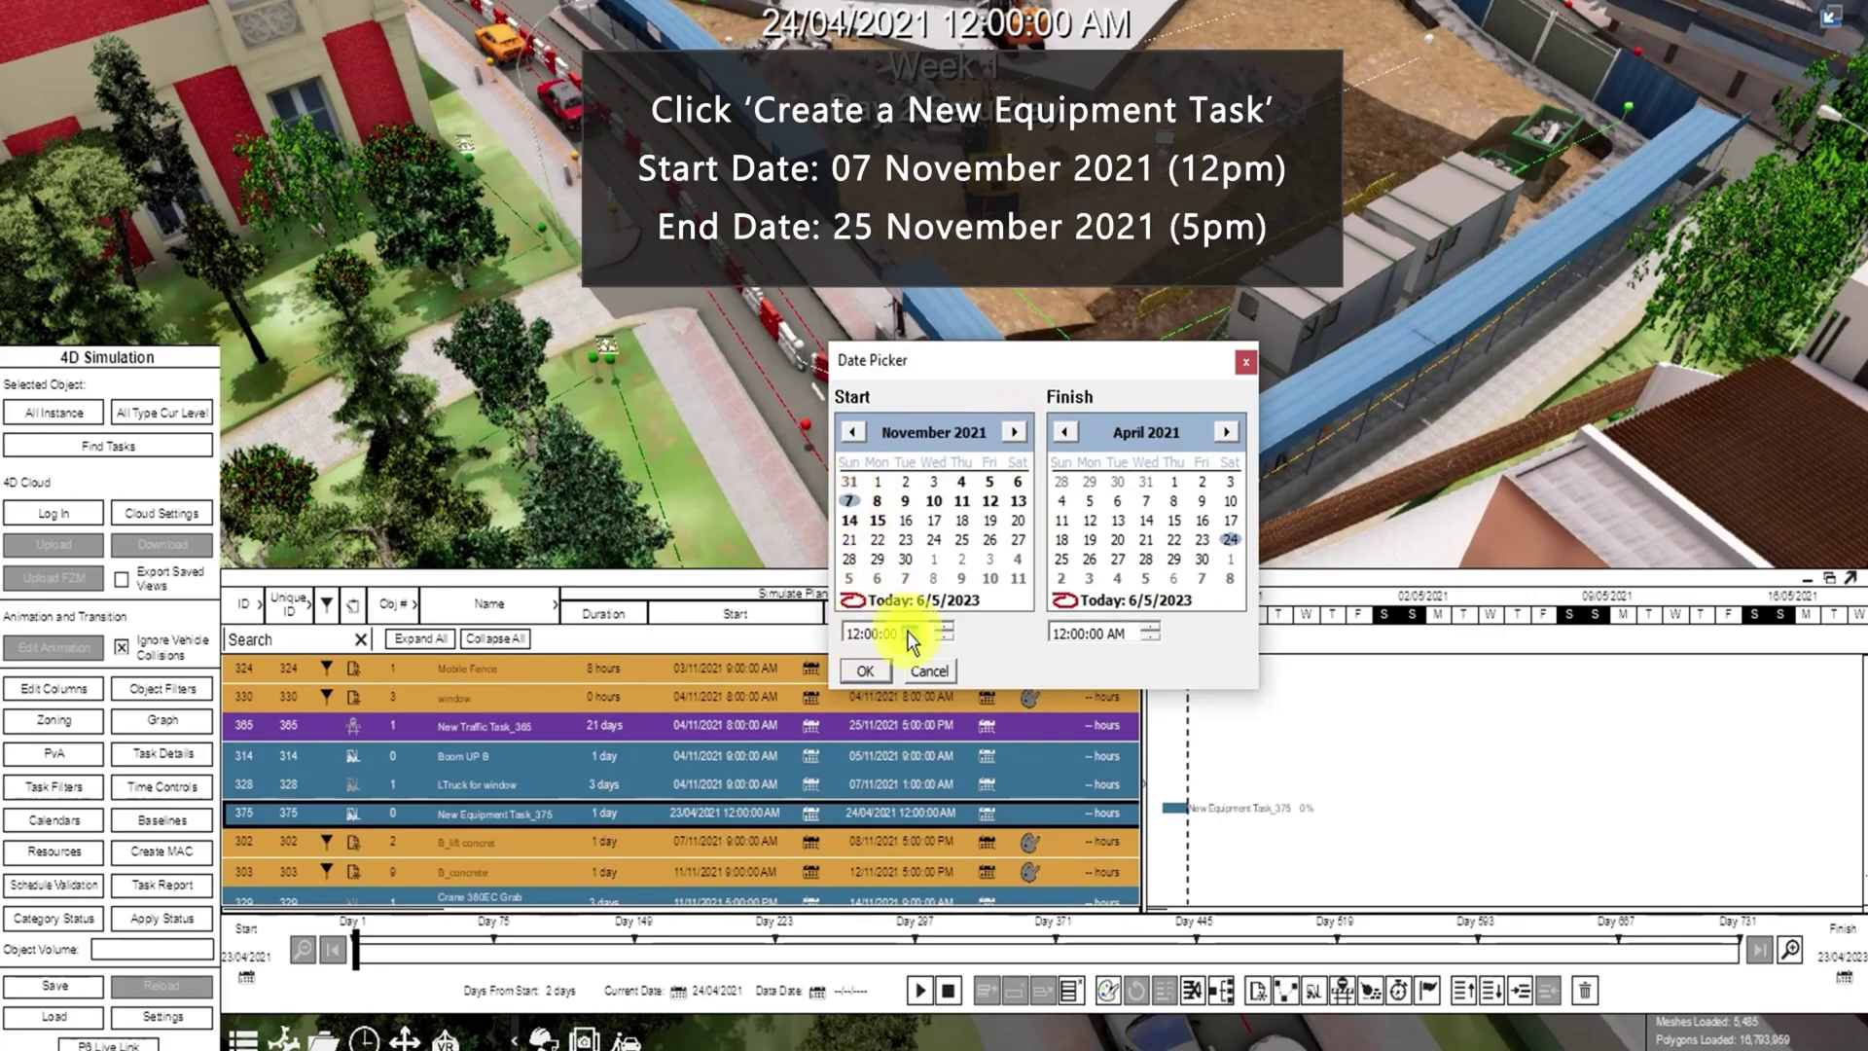
left_click(908, 633)
Set the new equipment task's finish to 25 November 2021 at 5:00 PM and apply the dates
left_click(1226, 431)
left_click(1225, 431)
left_click(1225, 431)
left_click(1225, 431)
left_click(1225, 431)
left_click(1225, 431)
left_click(1226, 431)
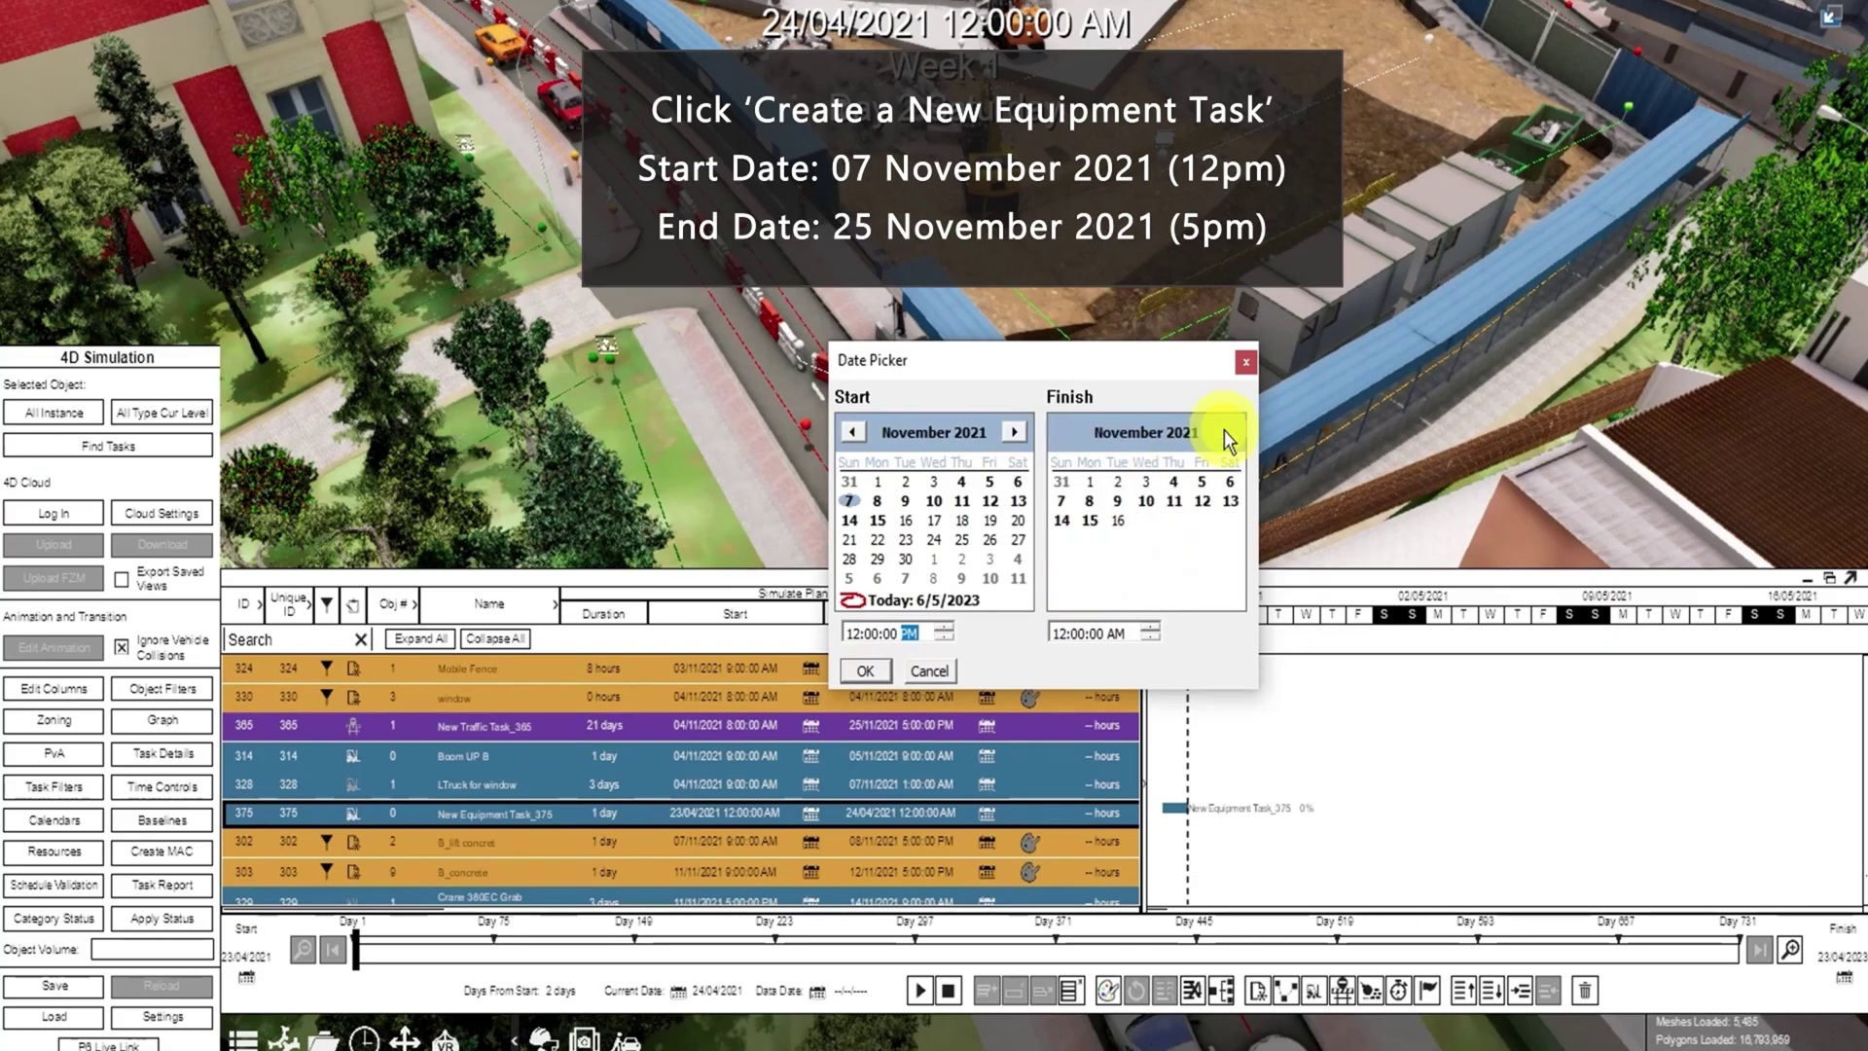
left_click(1172, 539)
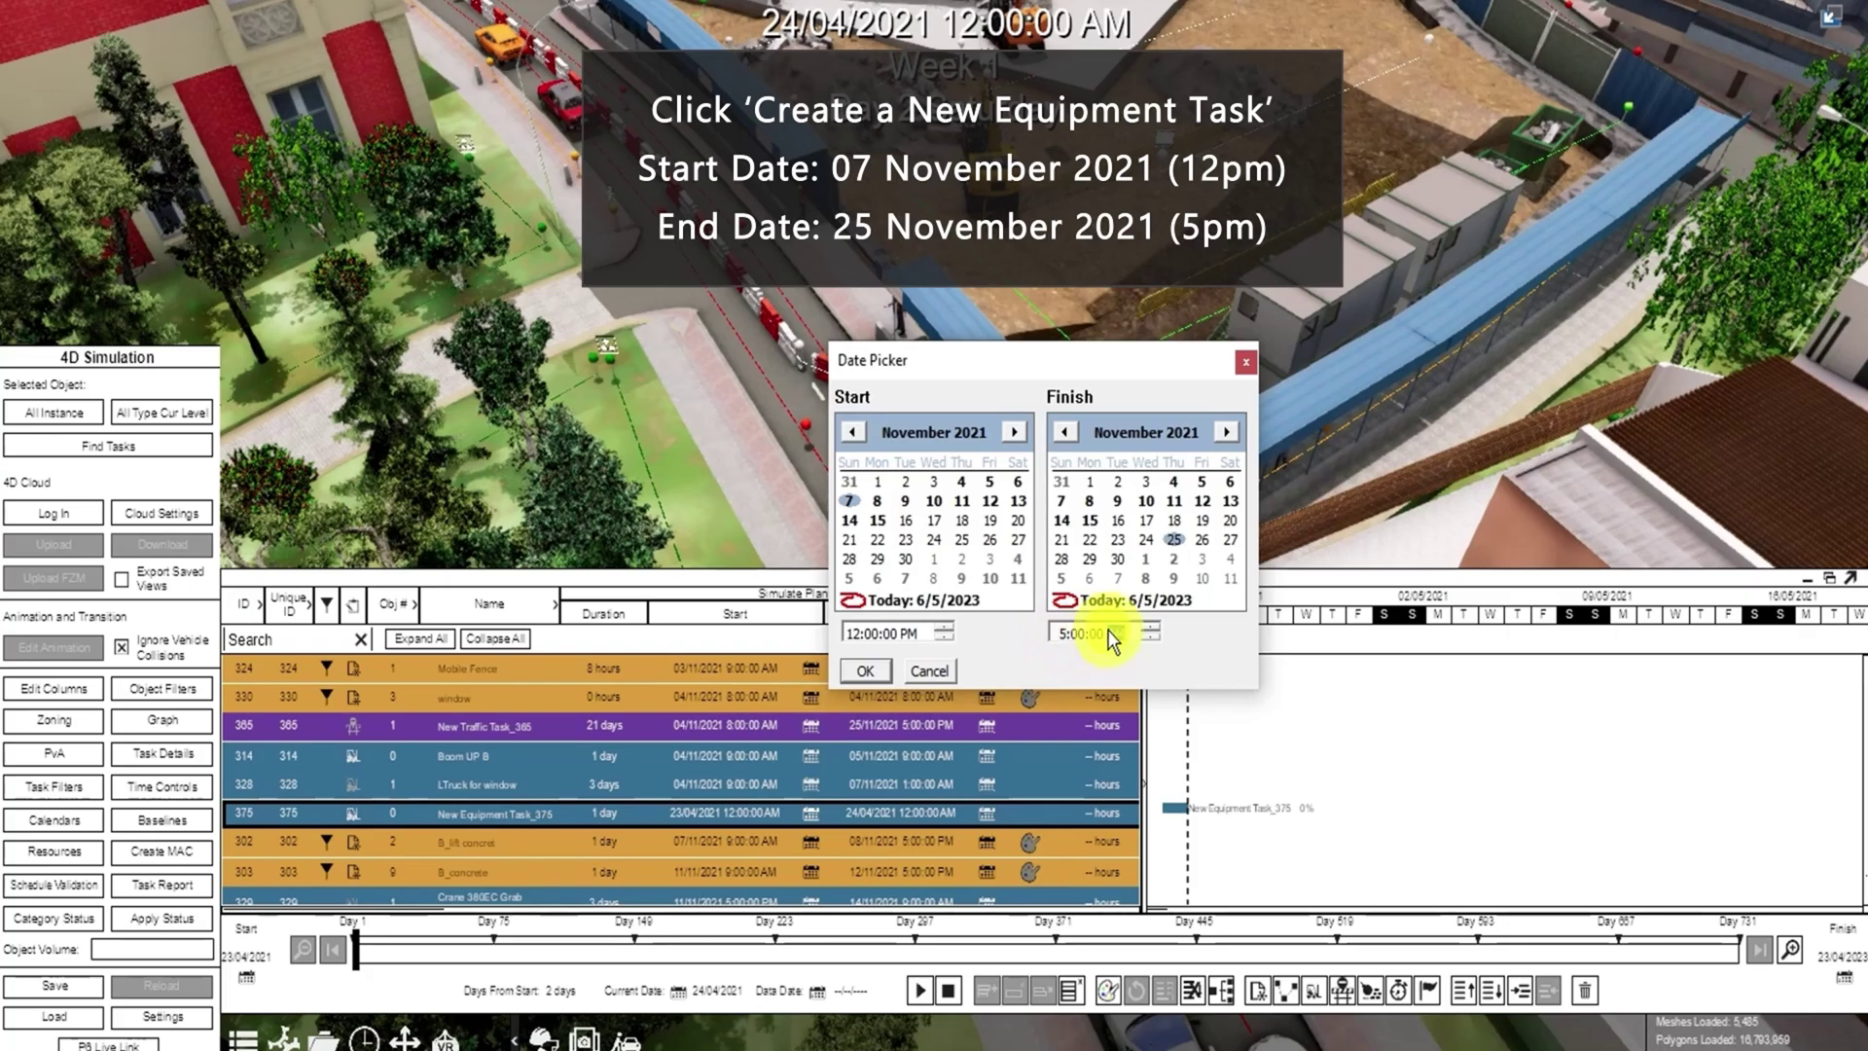
left_click(1114, 634)
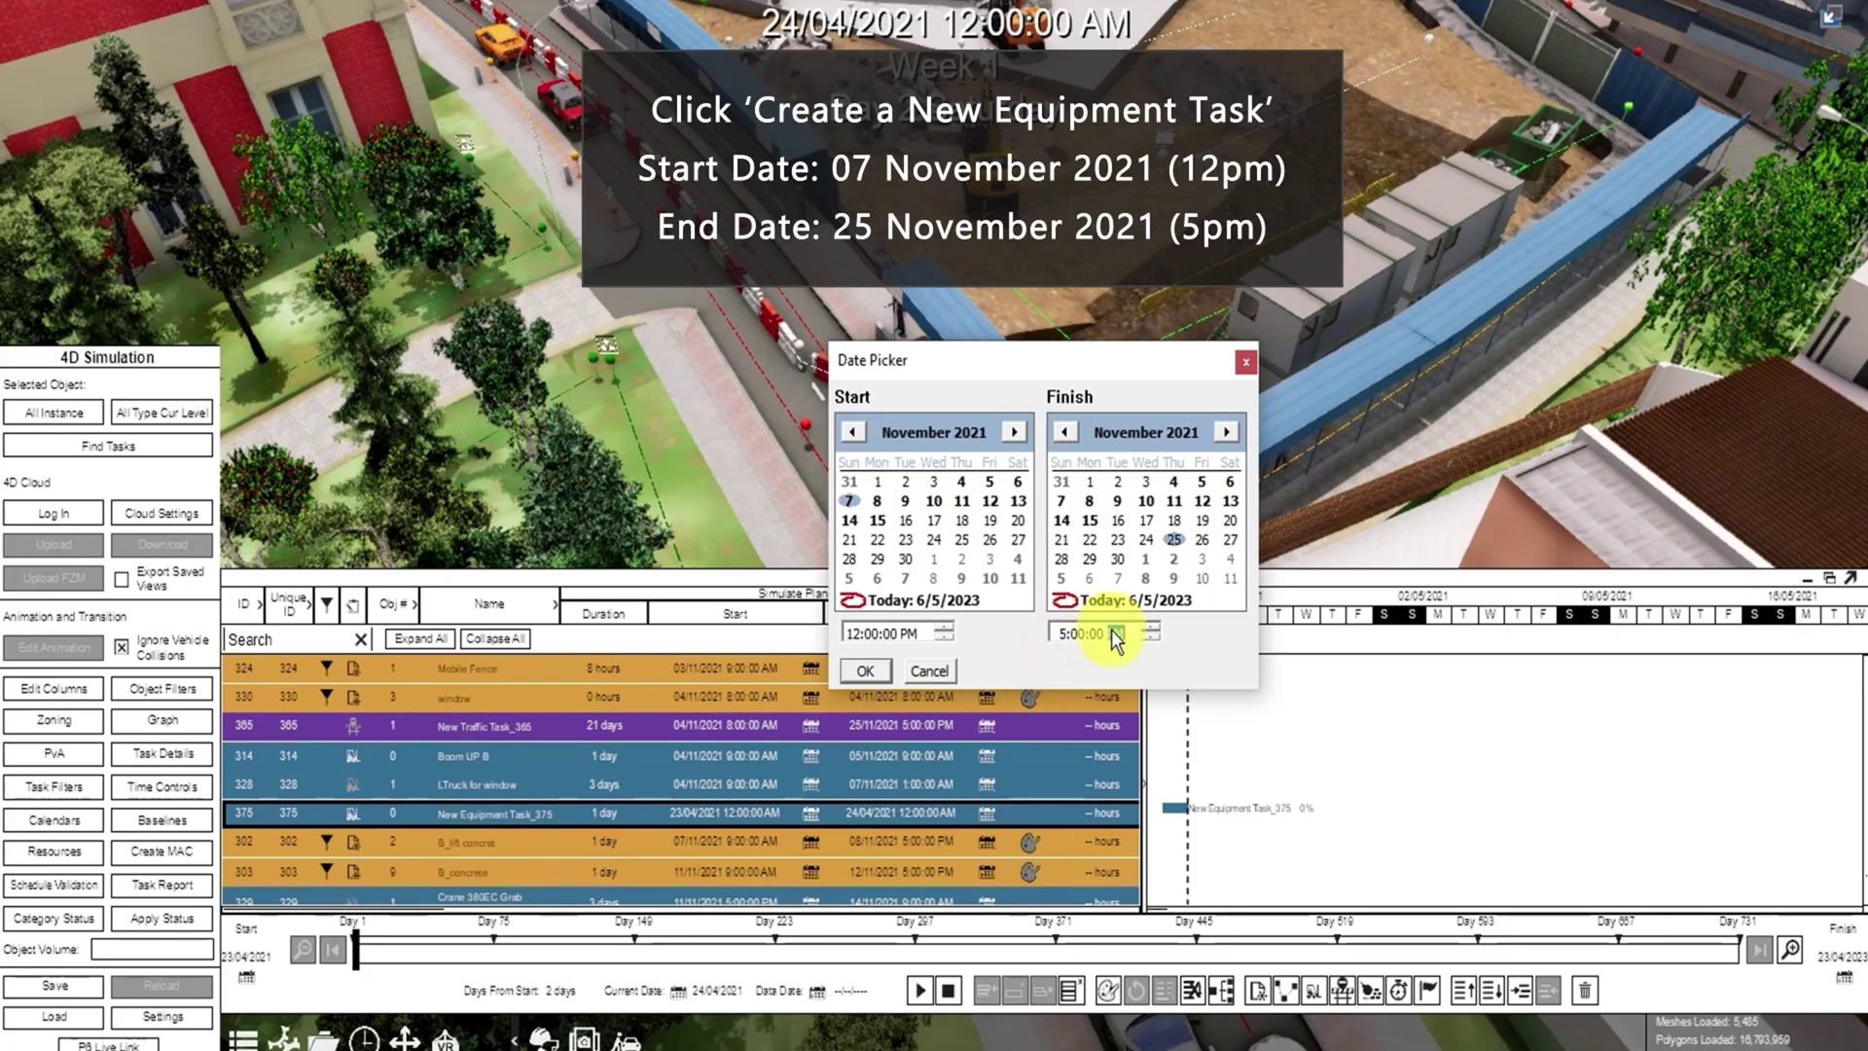
left_click(866, 671)
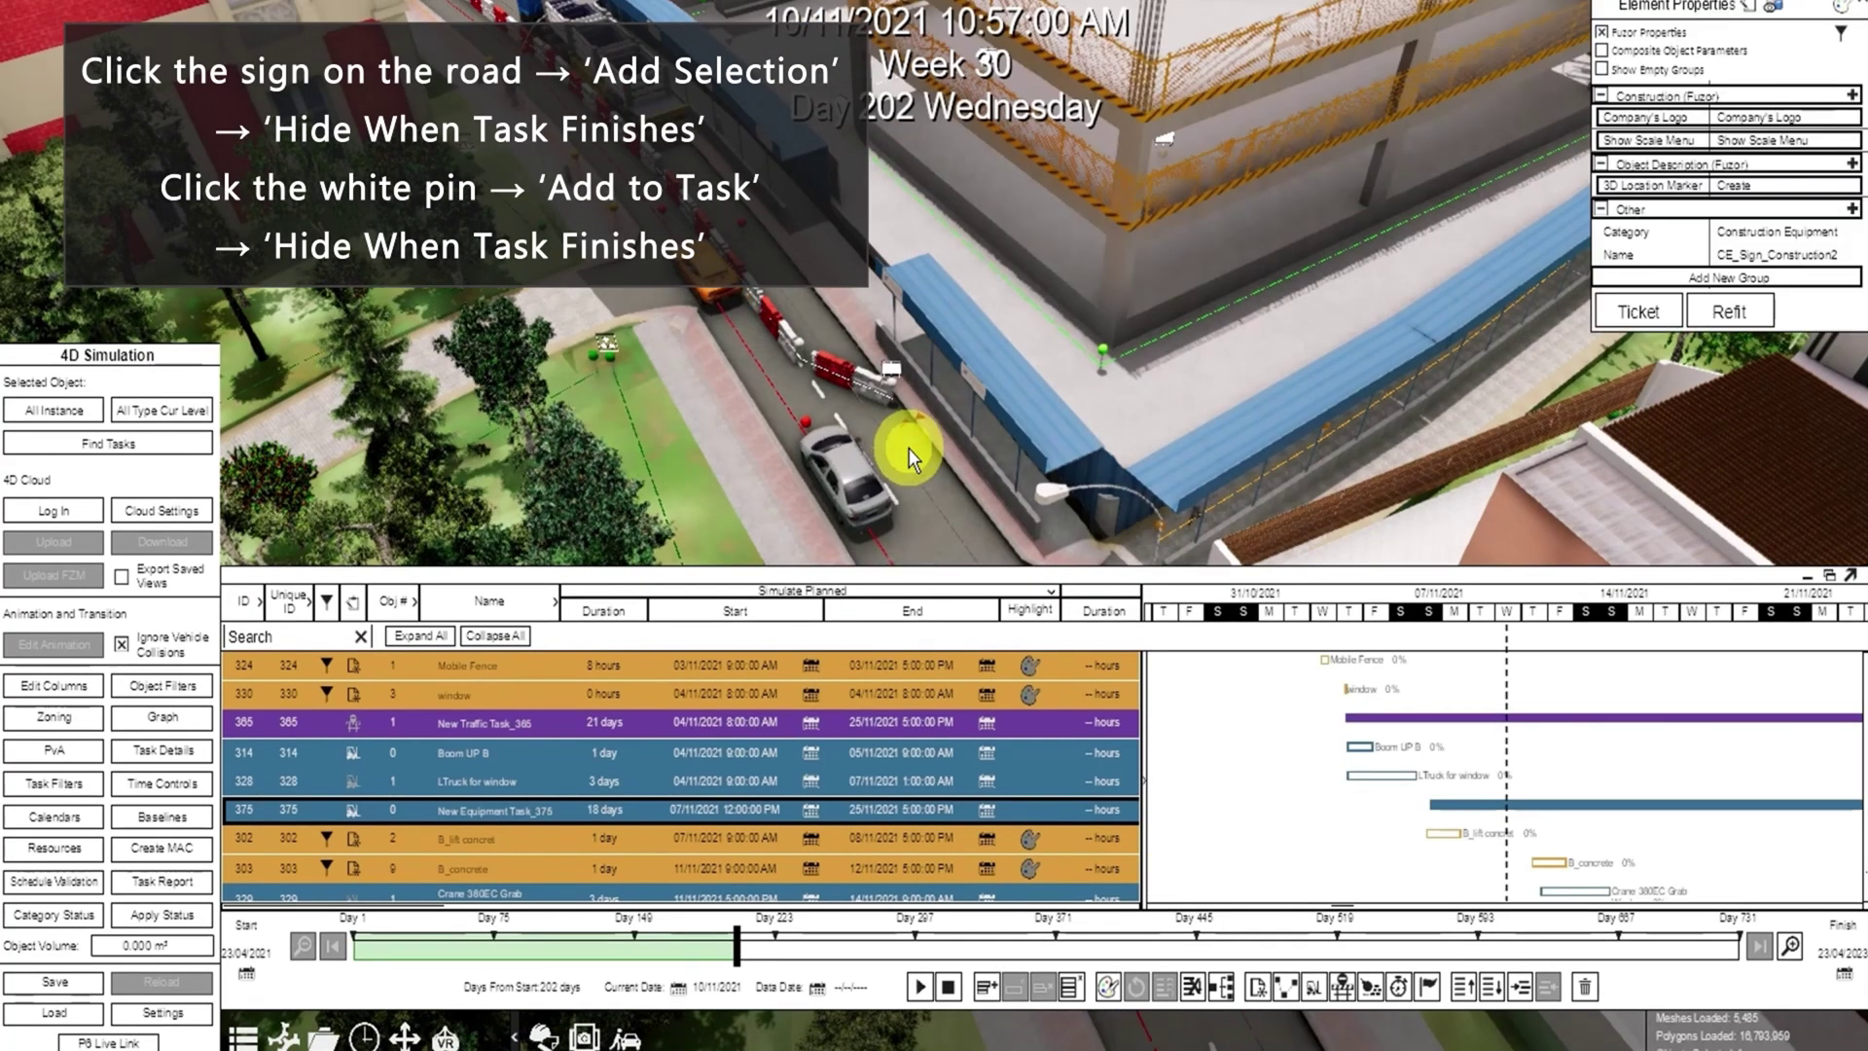
Add the selected construction sign to the new equipment task, set to hide when the task finishes
left_click(984, 989)
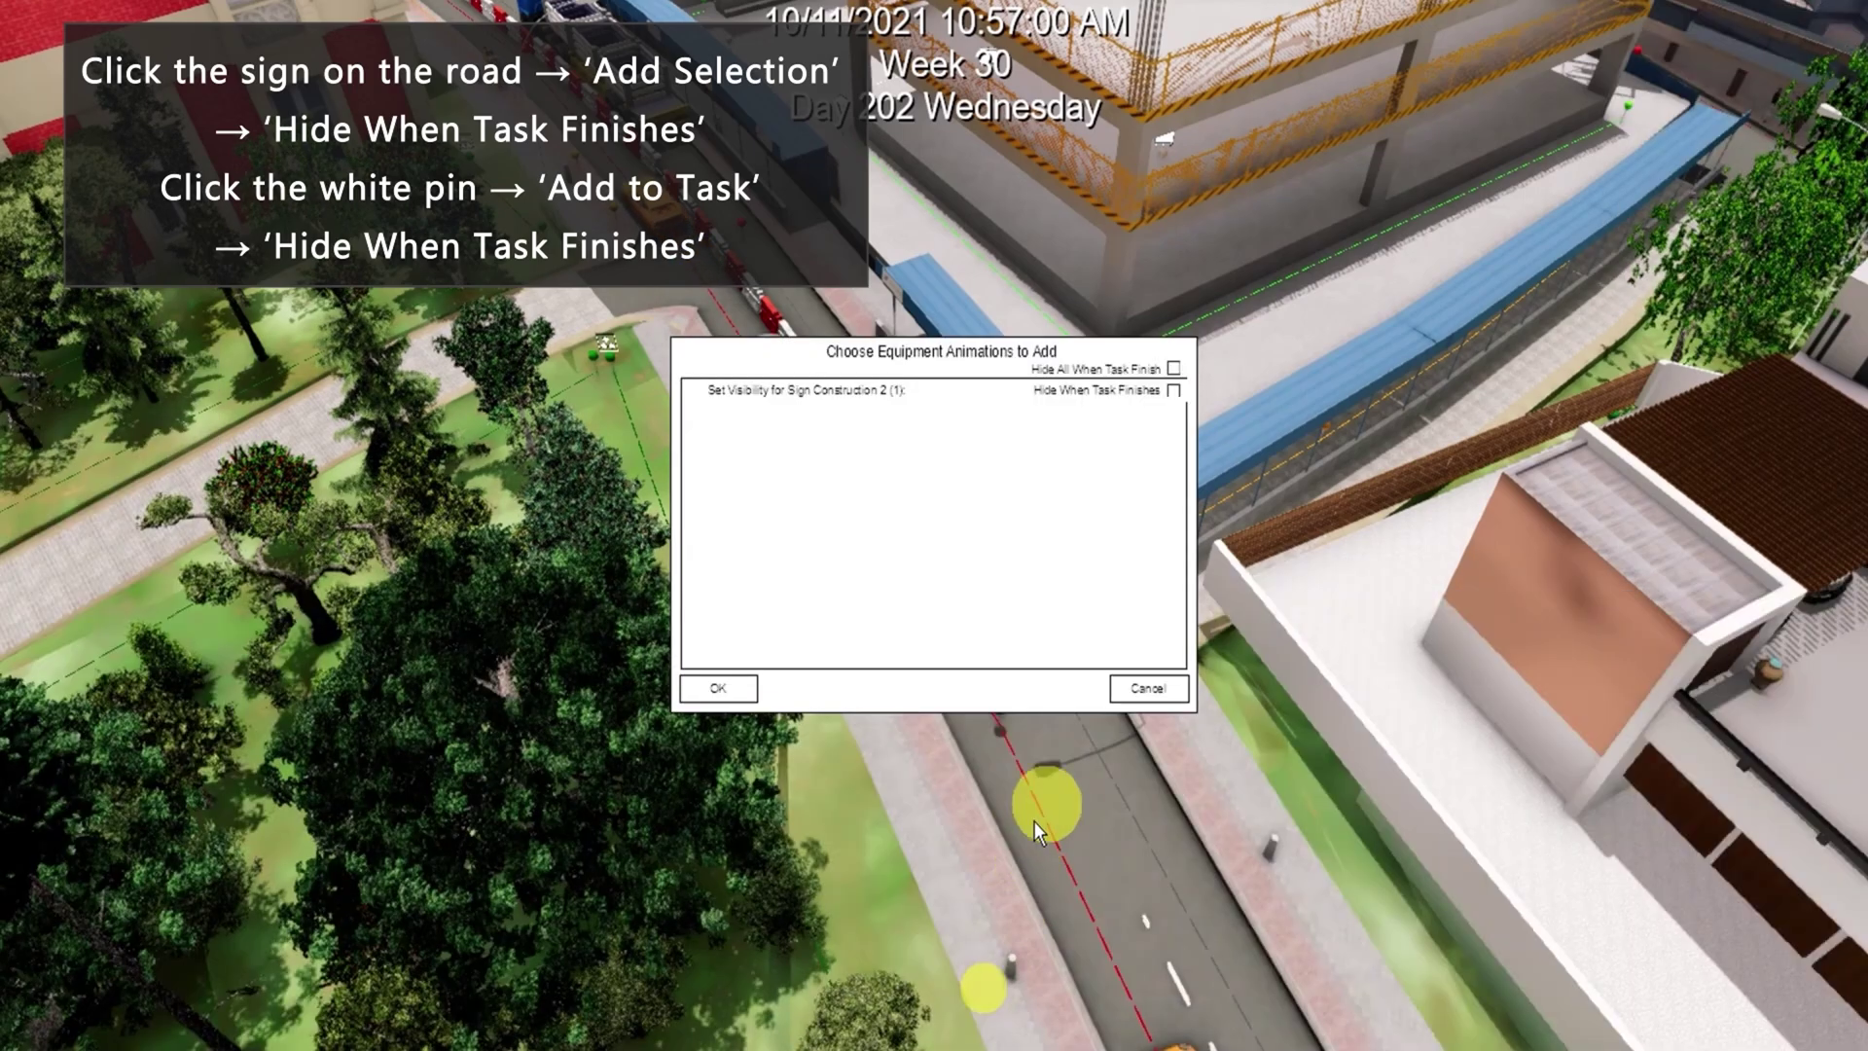
left_click(1174, 390)
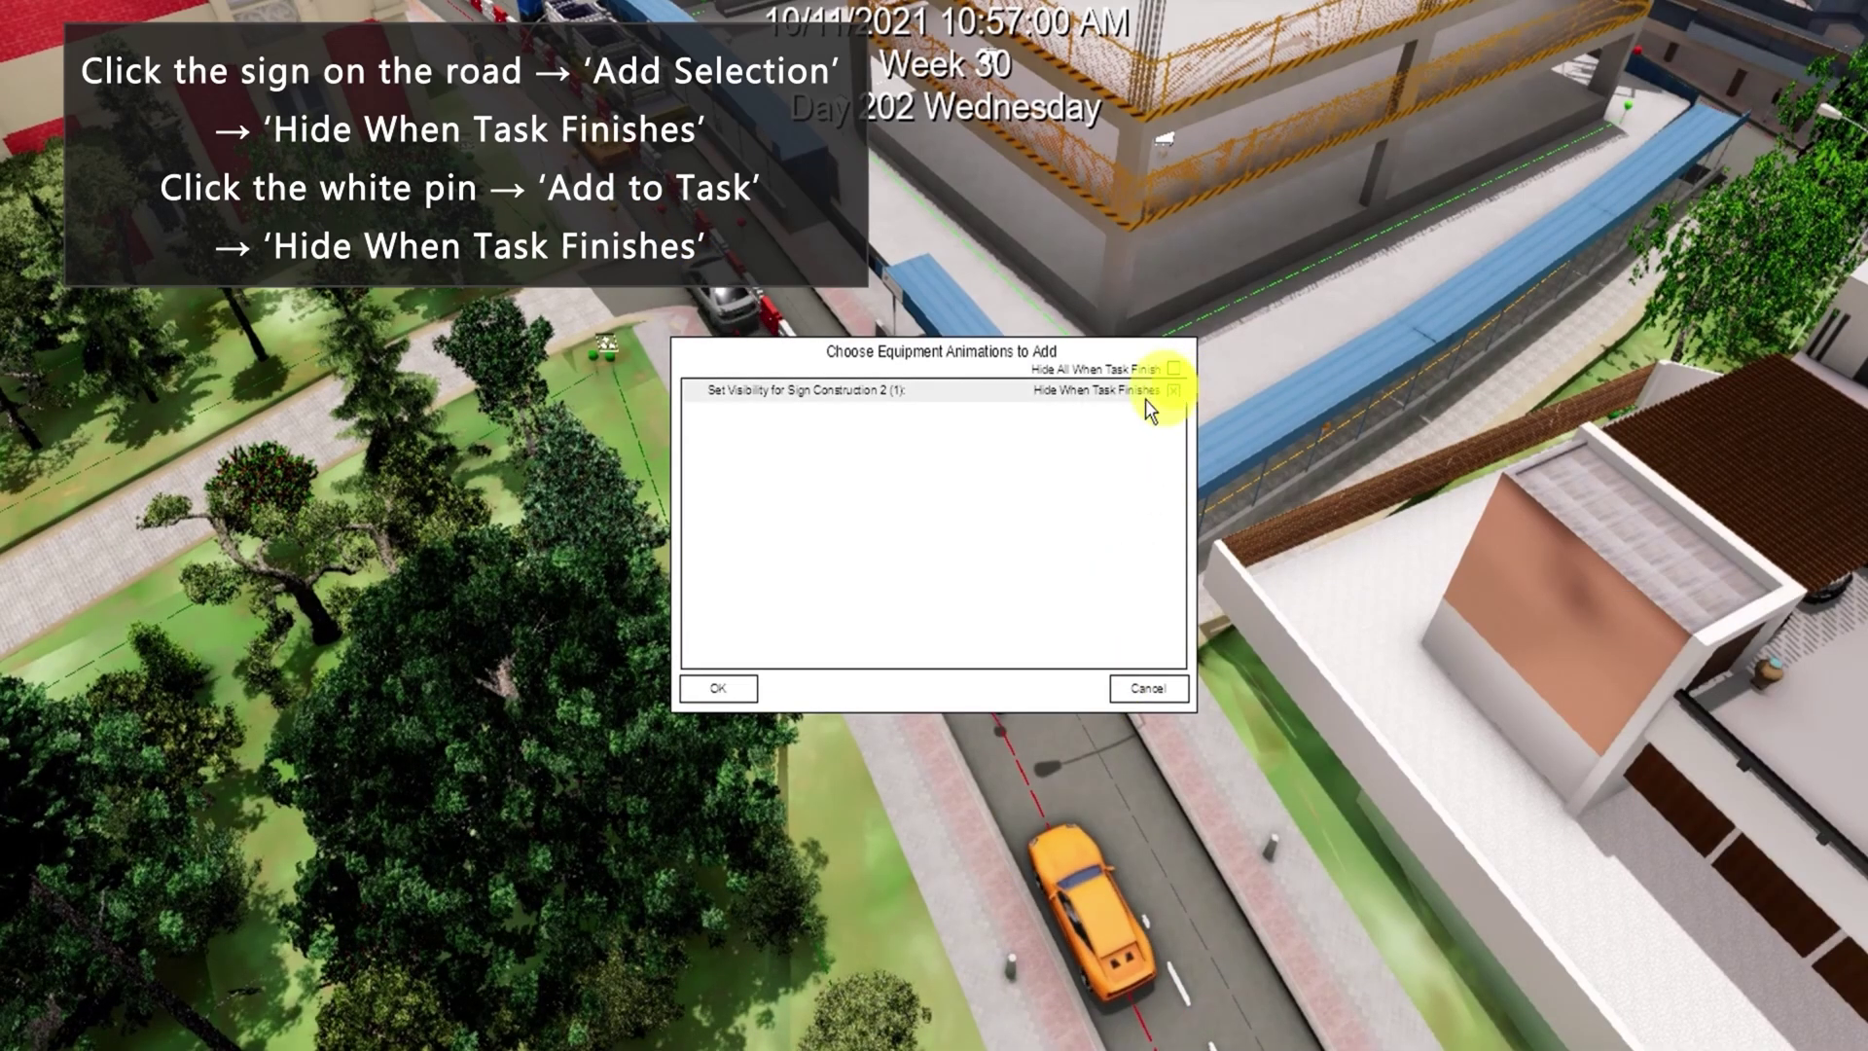
left_click(739, 688)
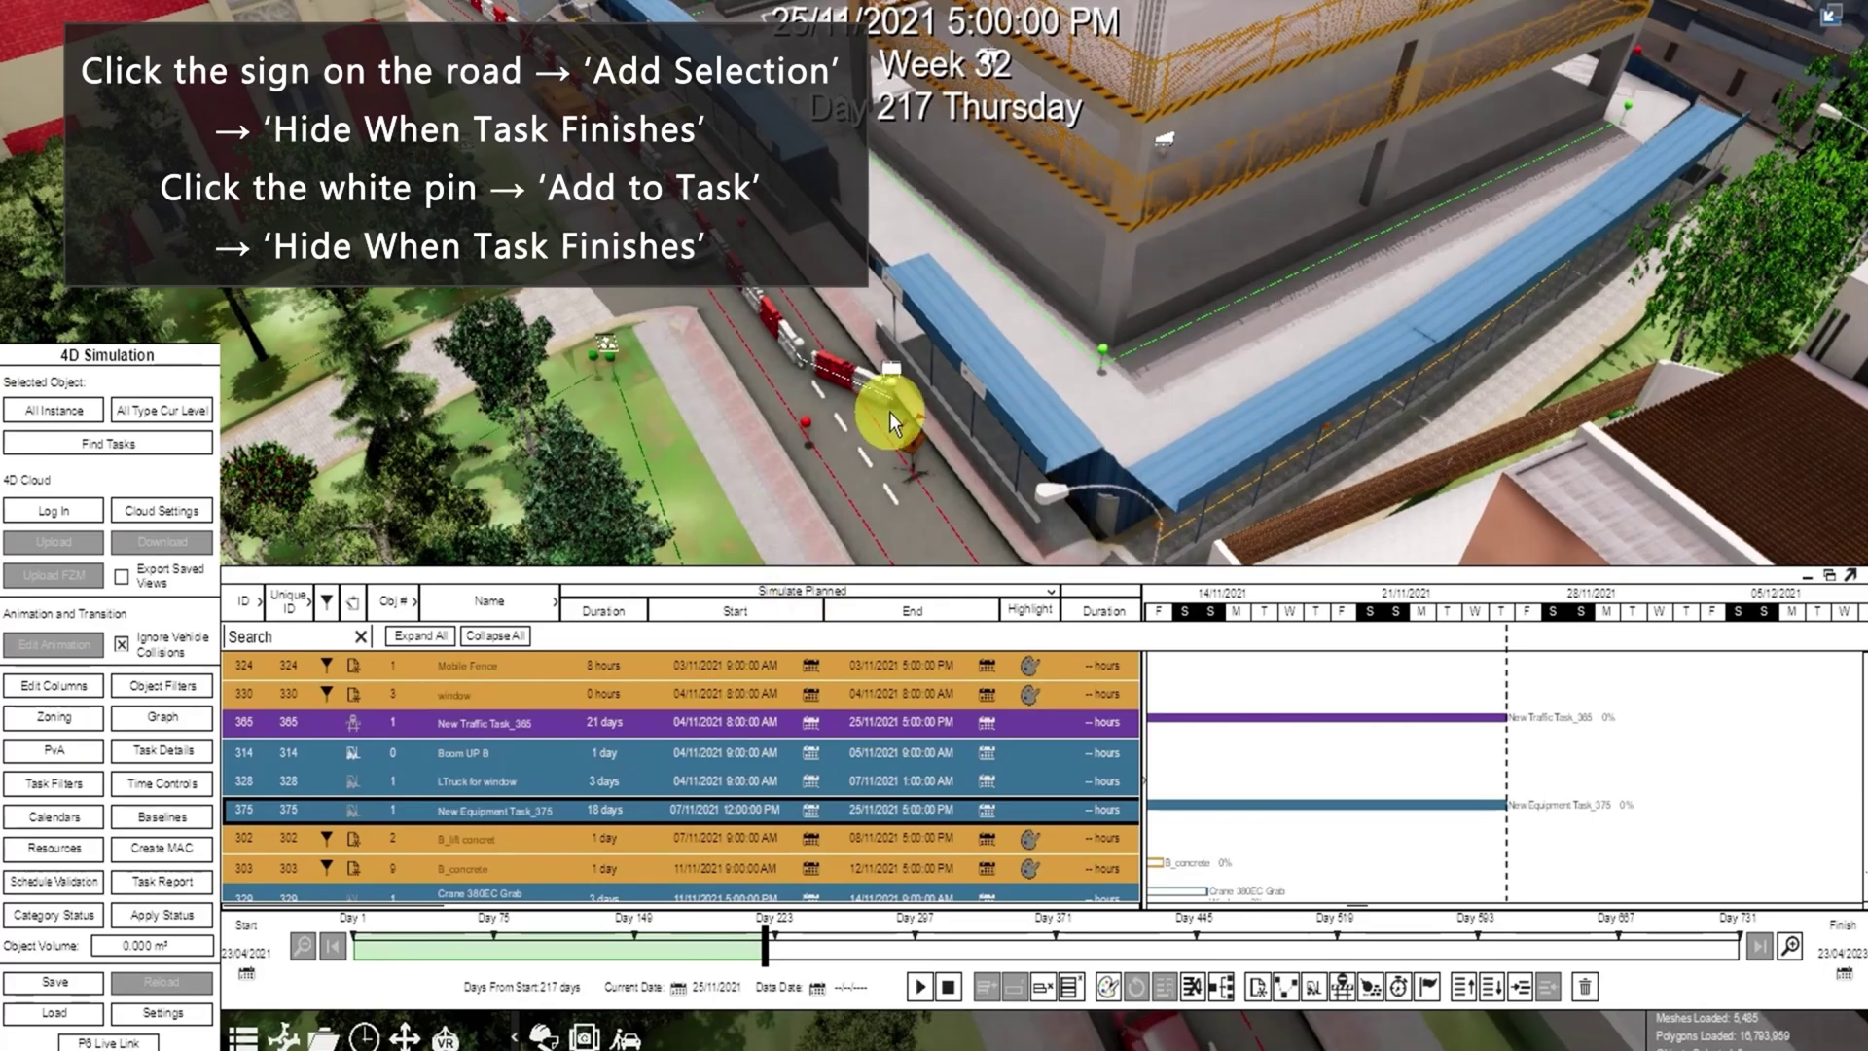
Add the equipment on the barrier path to the new equipment task, set to hide when the task finishes
left_click(891, 378)
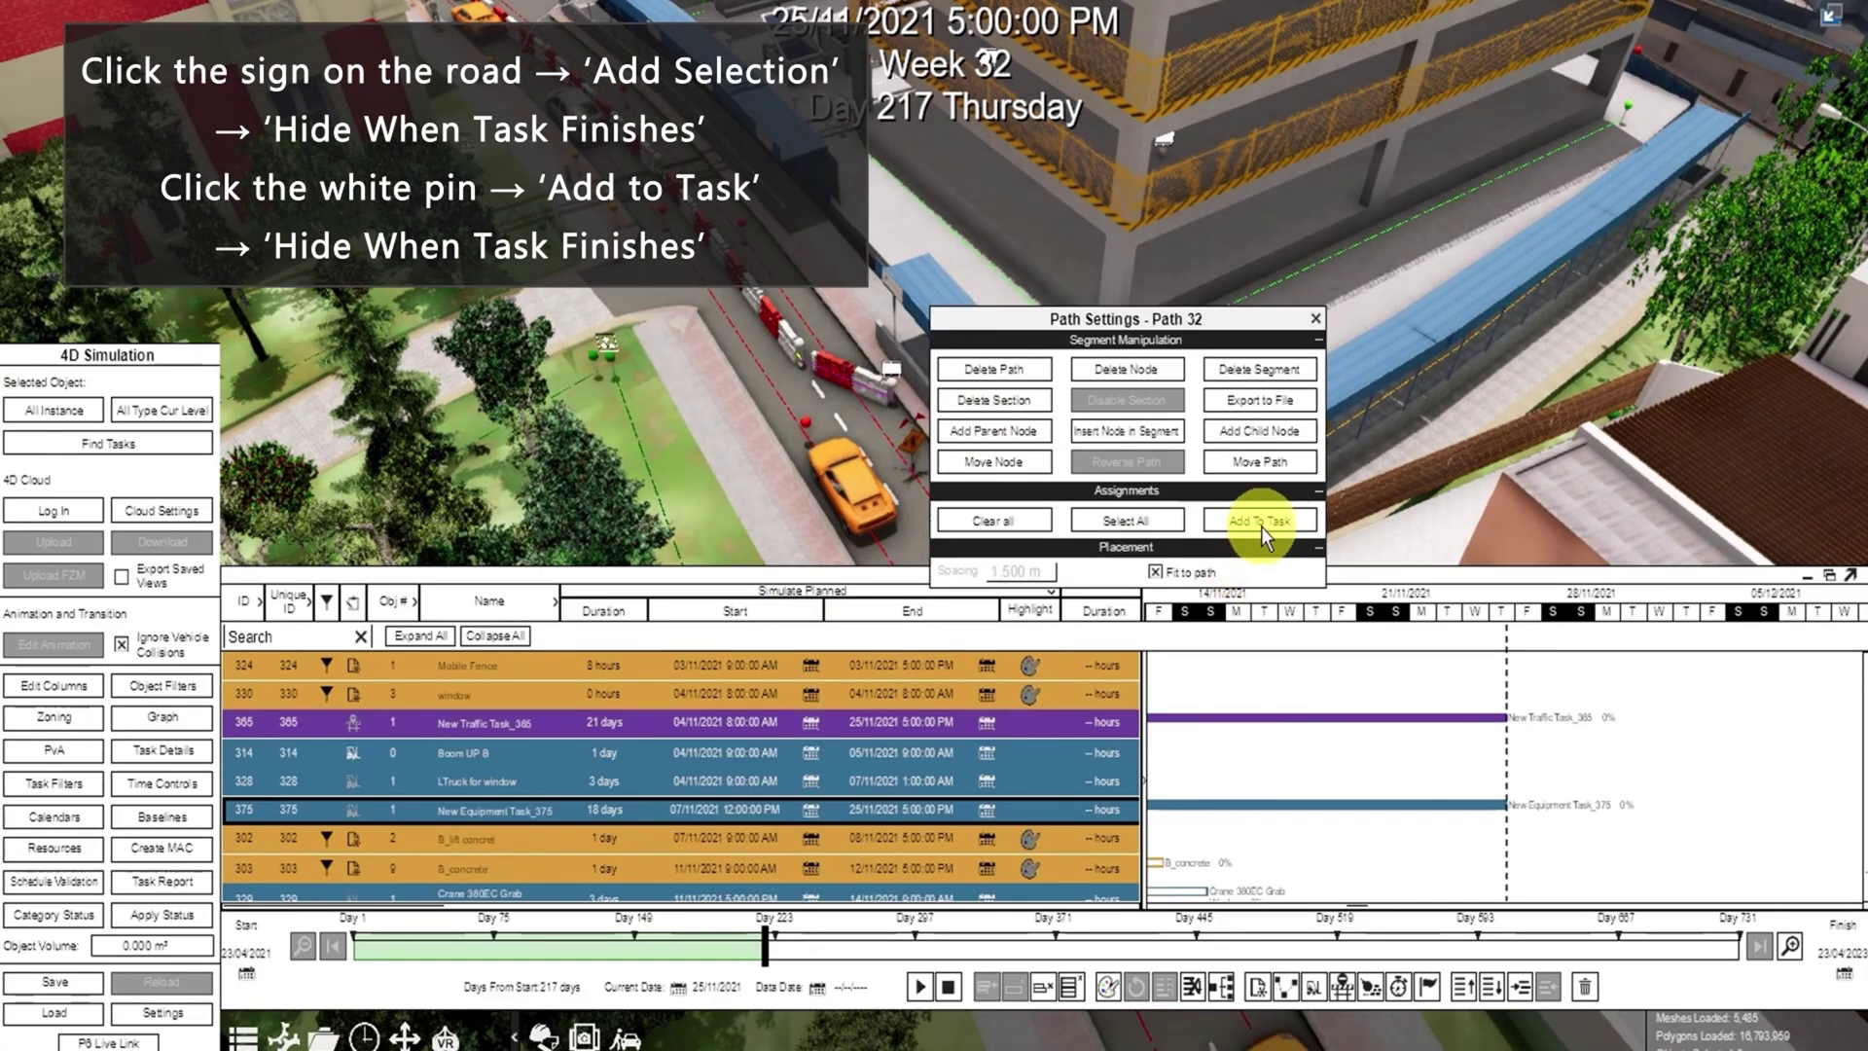
left_click(1261, 522)
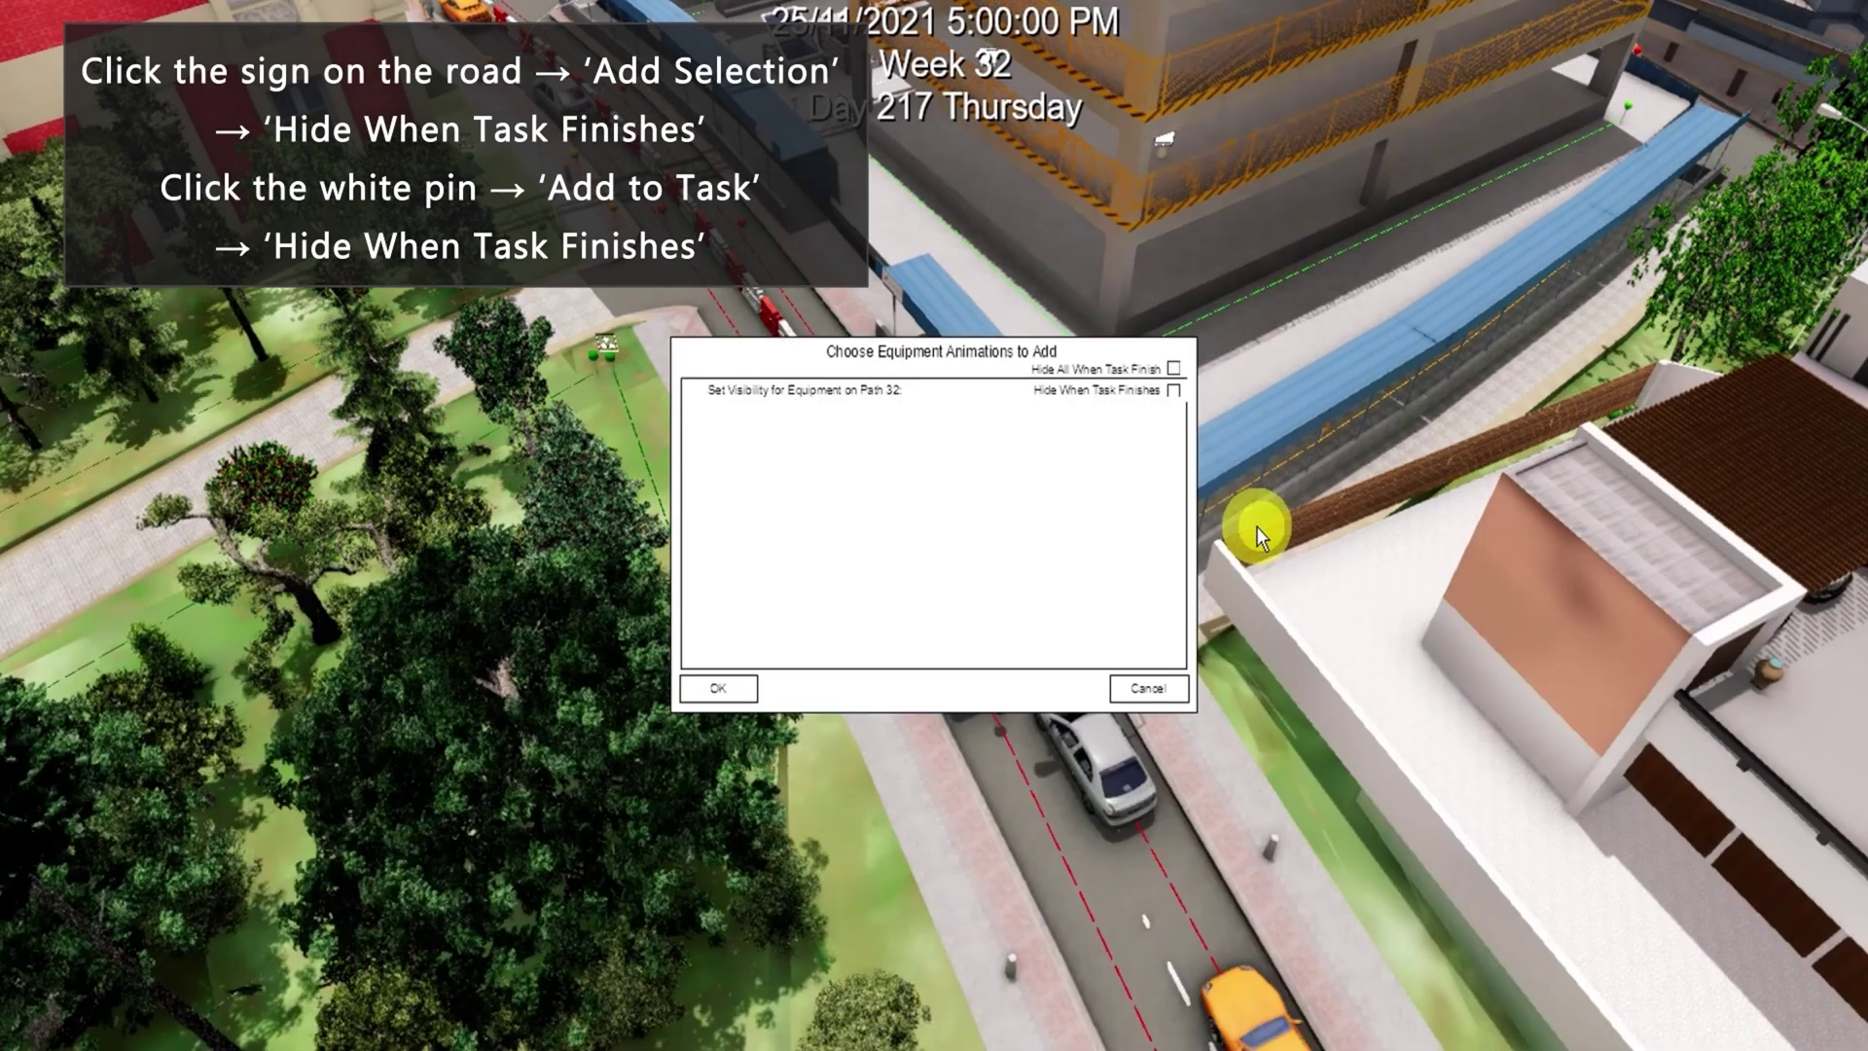
left_click(1174, 392)
left_click(732, 689)
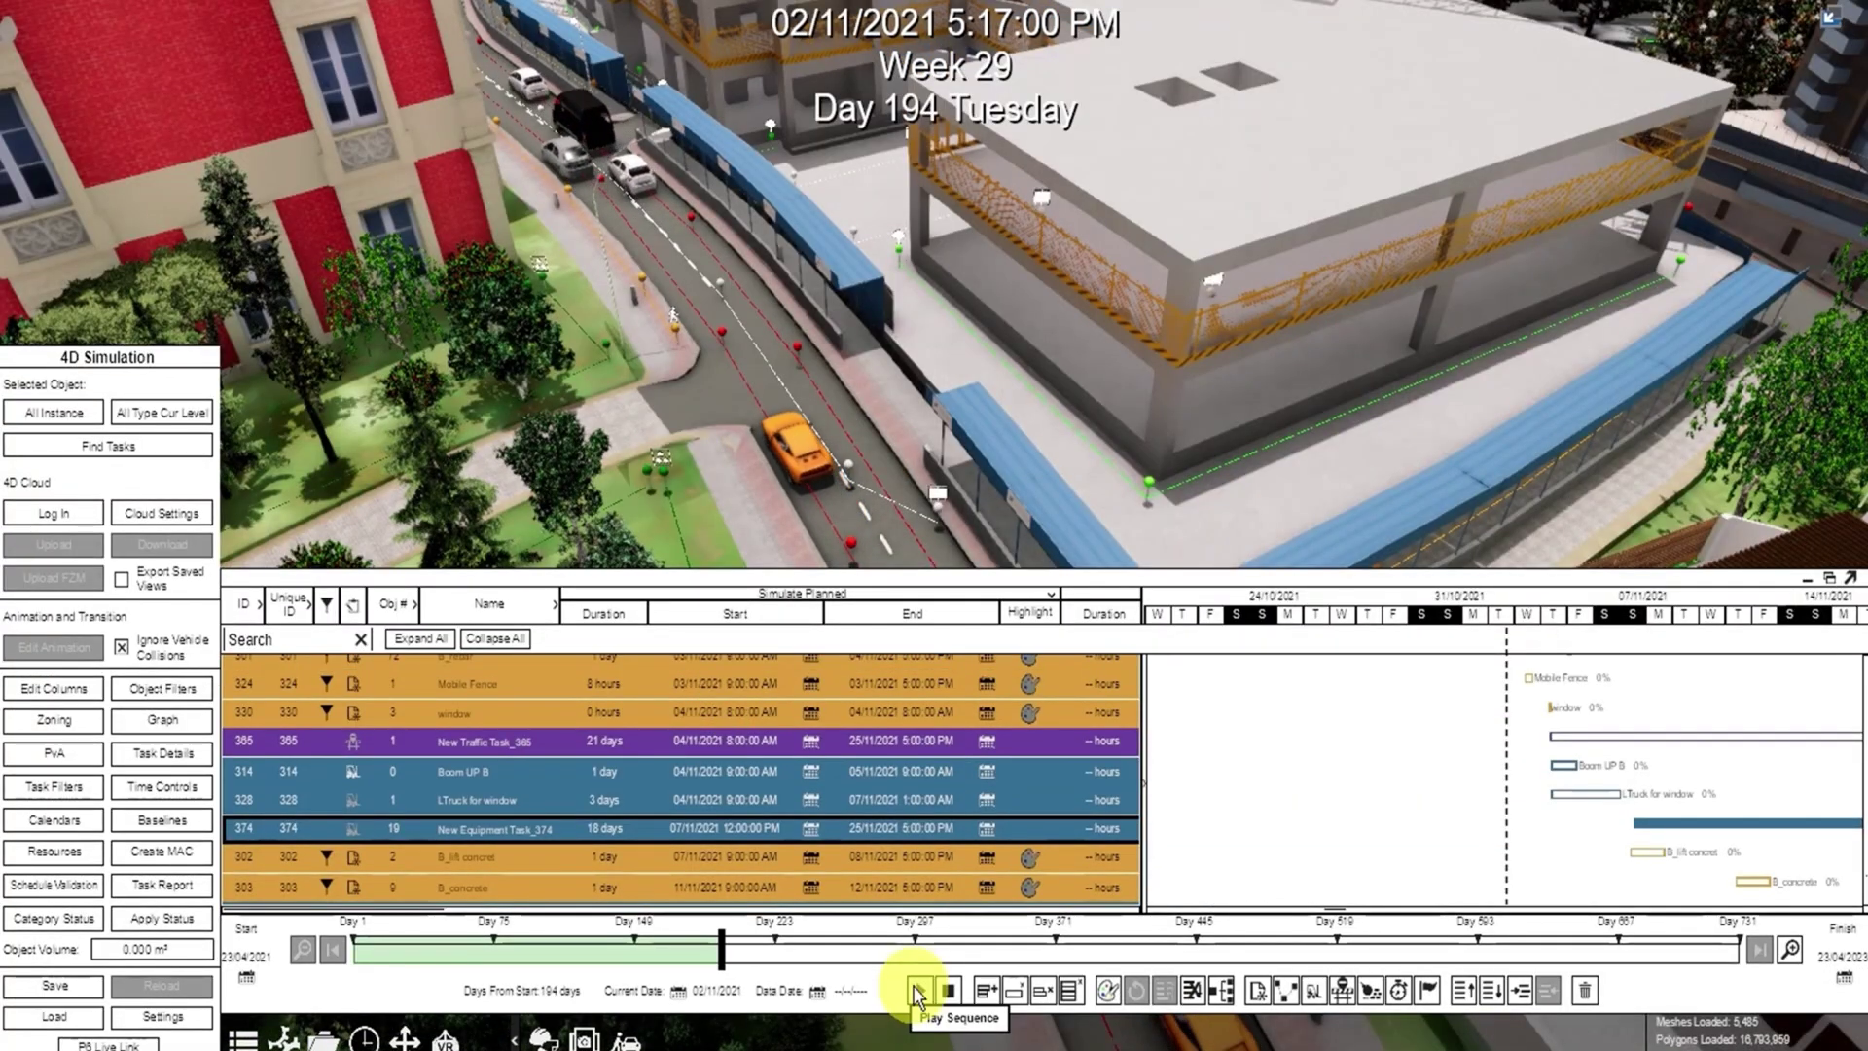
Play the 4D sequence from 2 November 2021 to check the traffic, barriers and sign during the lane closure
left_click(916, 991)
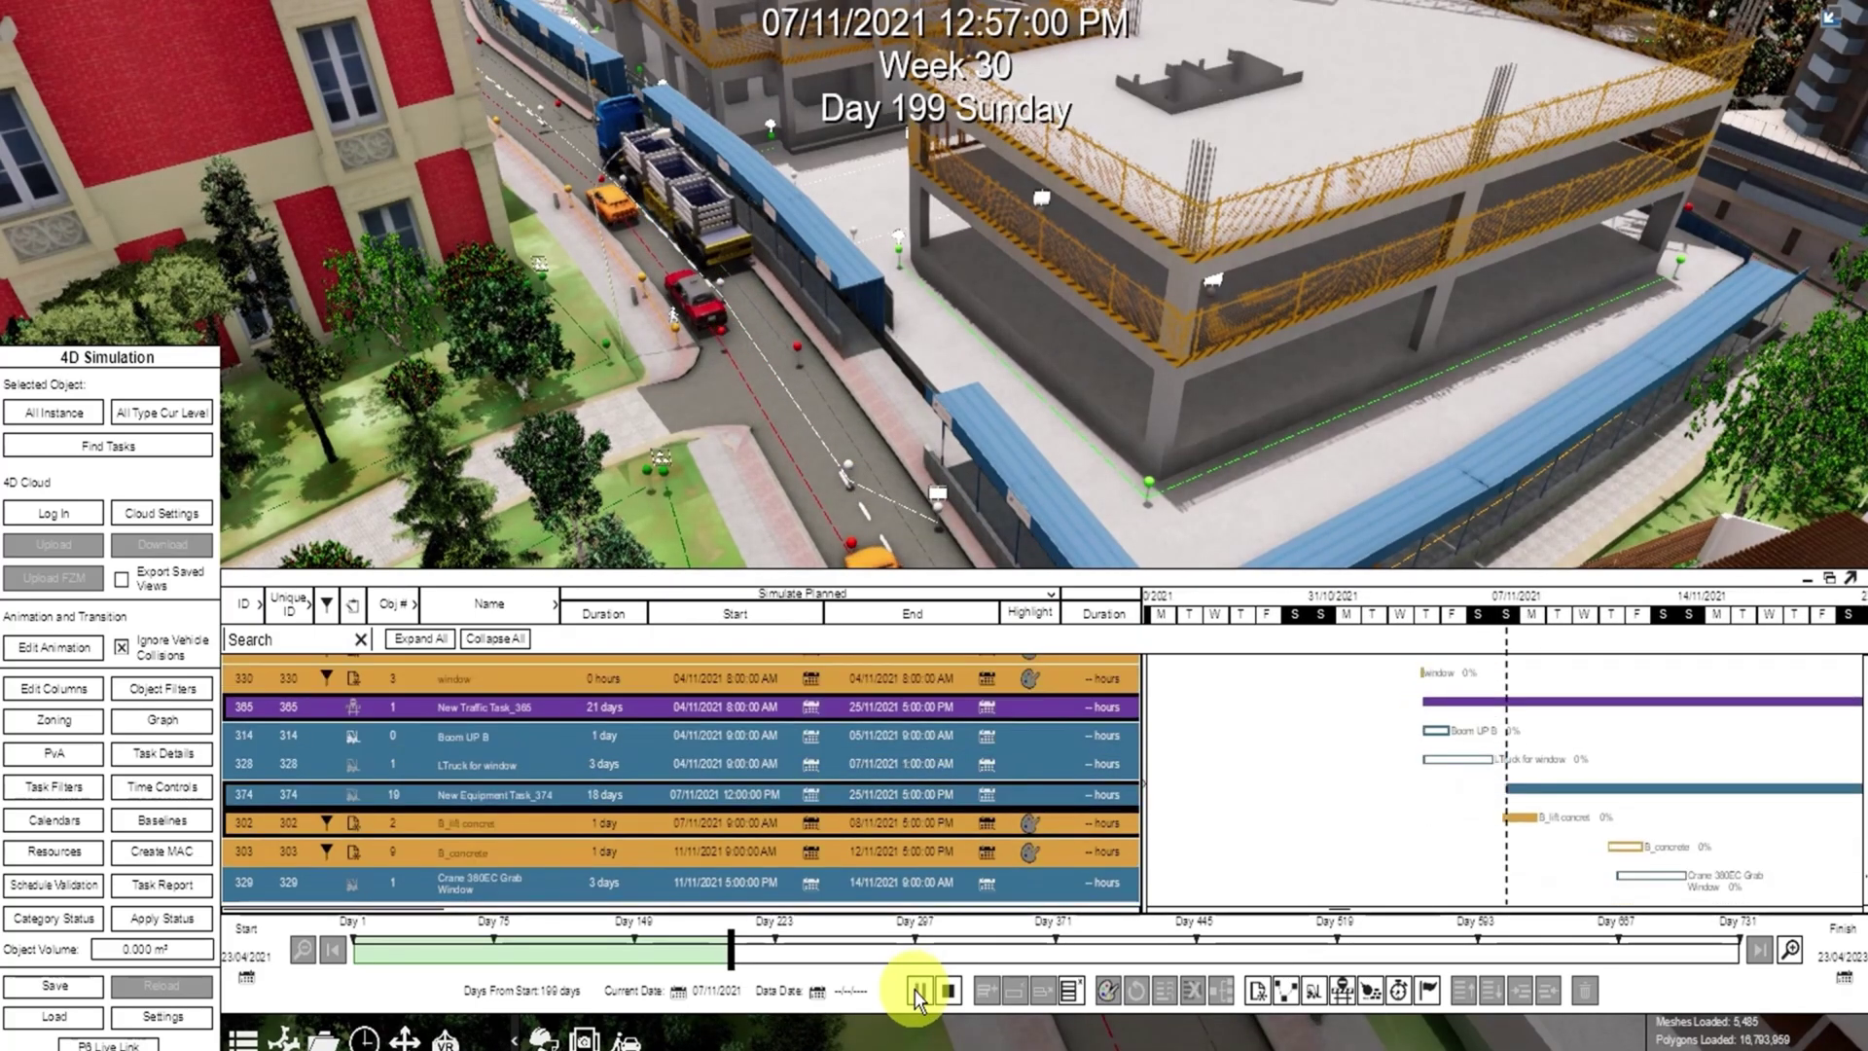
left_click(774, 506)
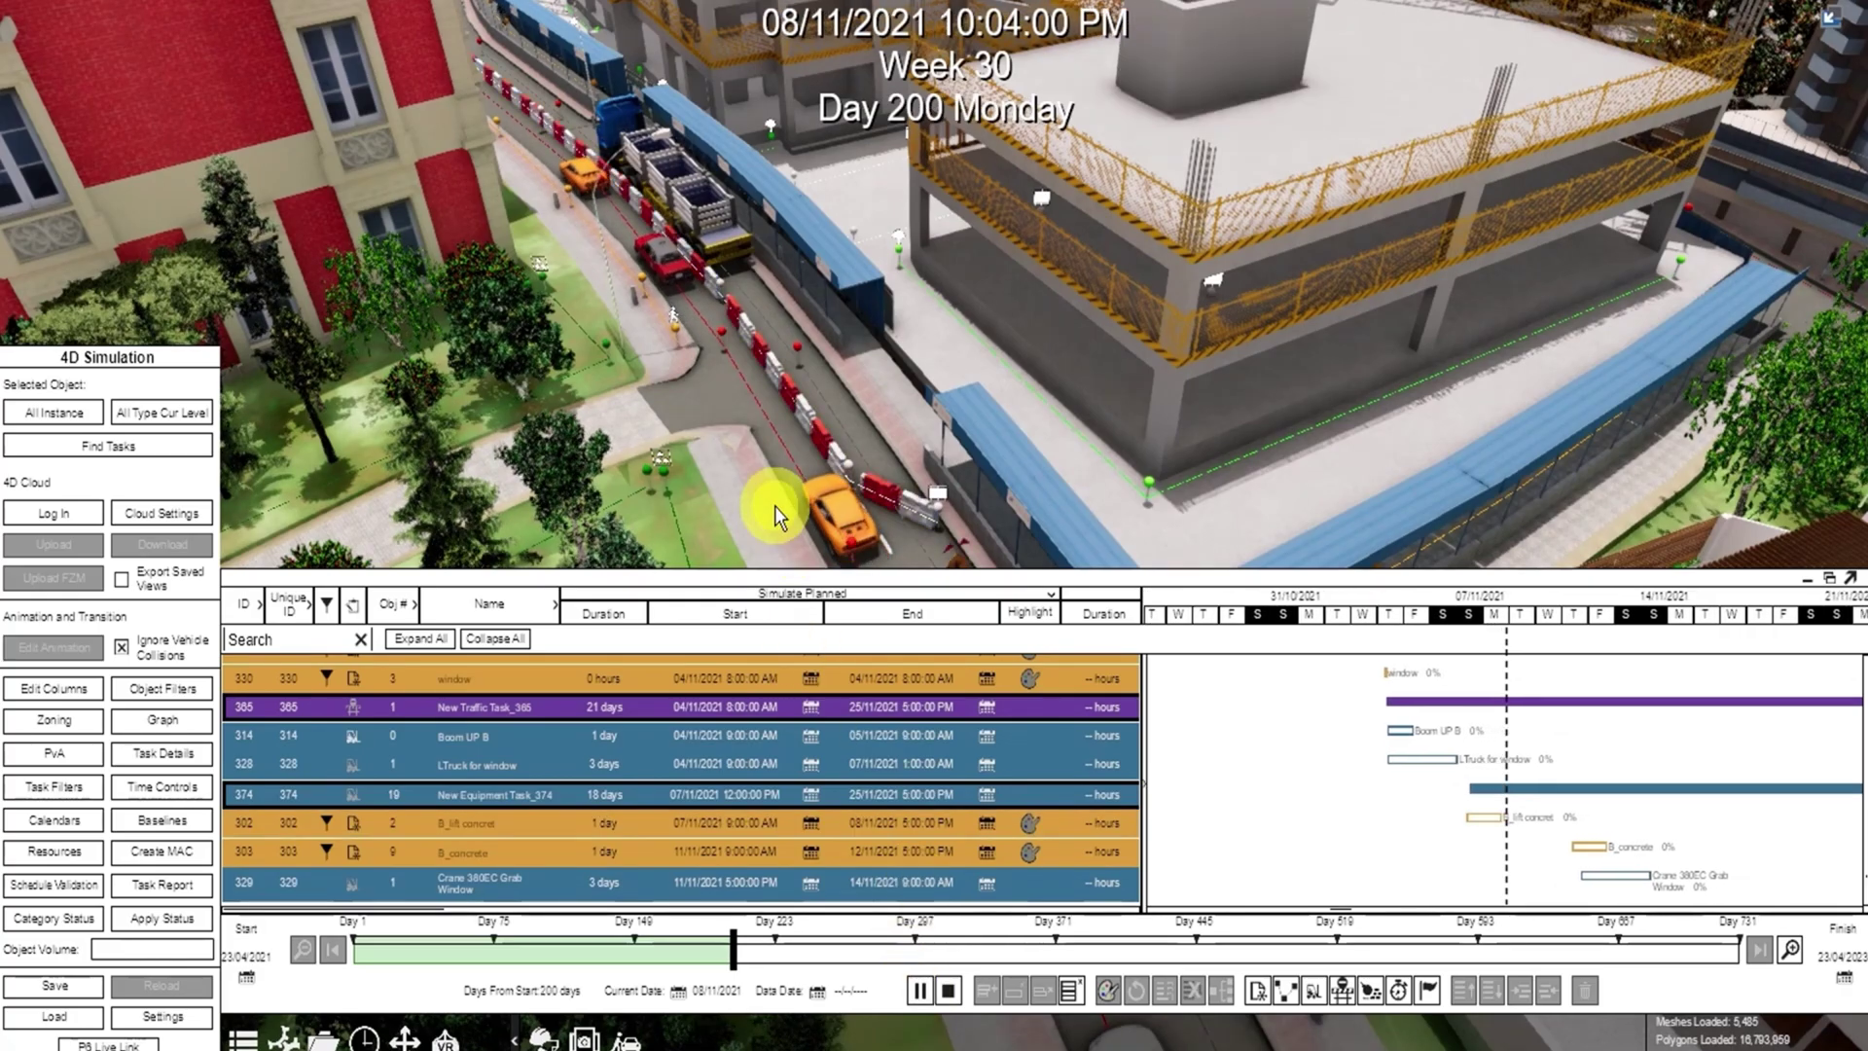